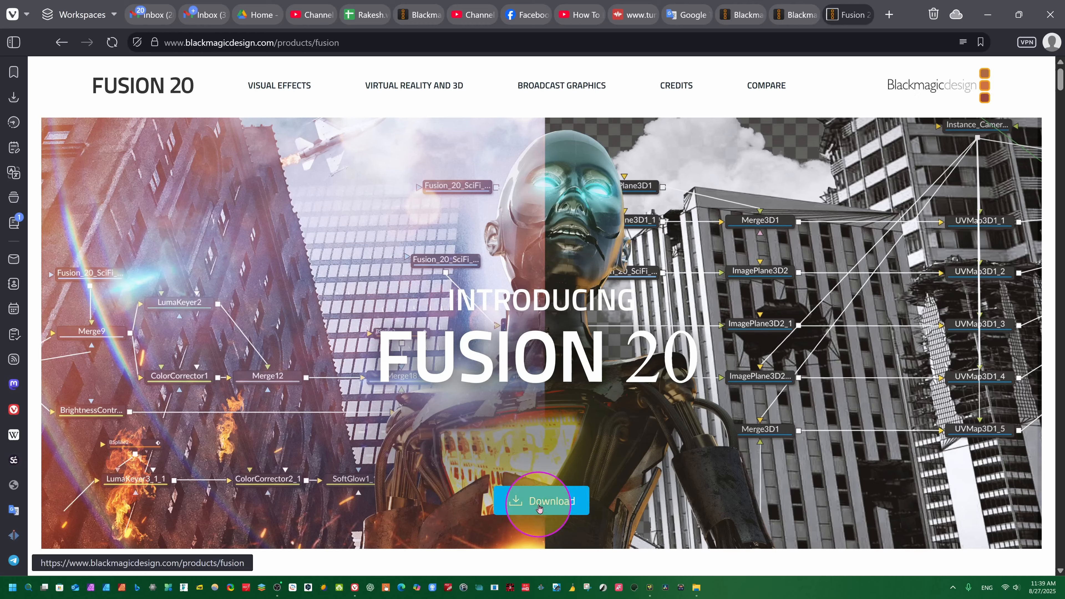
Register for and download the Windows x86 version of Fusion Studio 20, saving Blackmagic_Fusion_Studio_20.1.1_Windows.zip to the Download Folder
{"action": "left_click", "coordinate": [522, 507]}
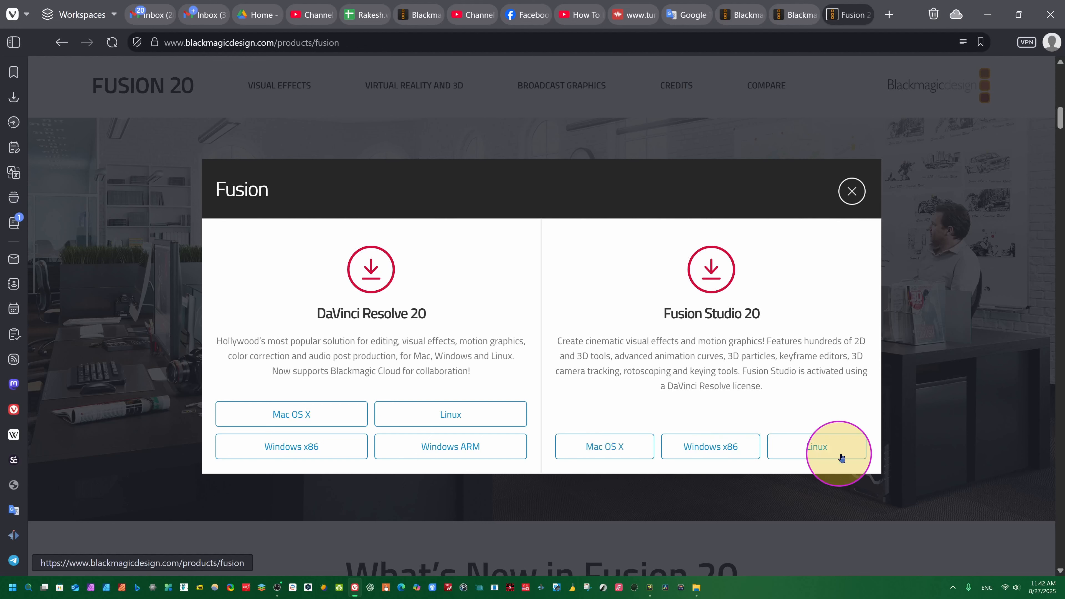
{"action": "left_click", "coordinate": [705, 446]}
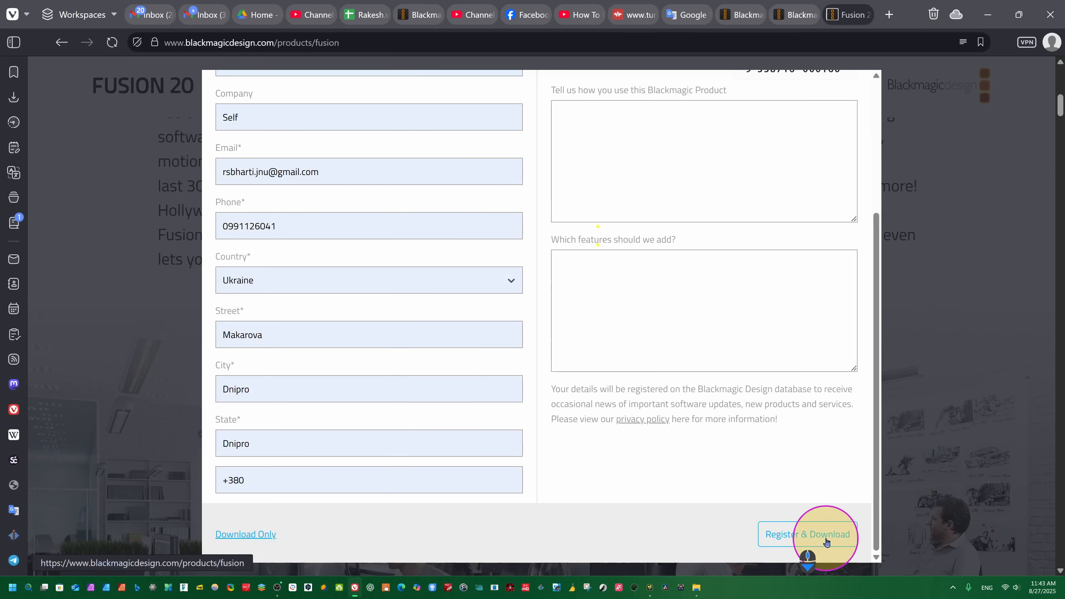
{"action": "left_click", "coordinate": [806, 539]}
{"action": "left_click", "coordinate": [526, 353]}
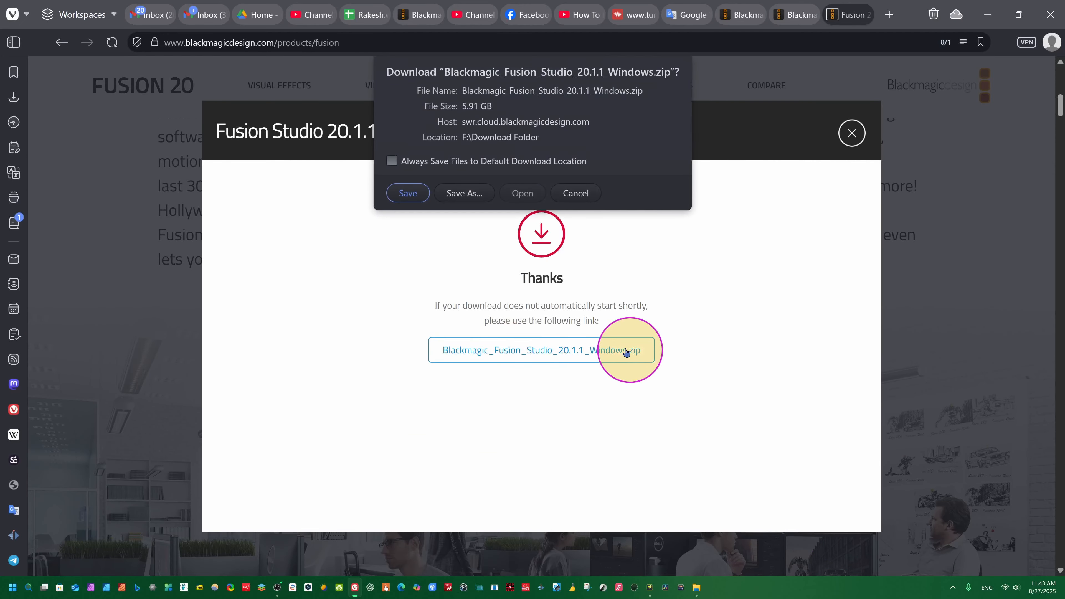
{"action": "left_click", "coordinate": [407, 193]}
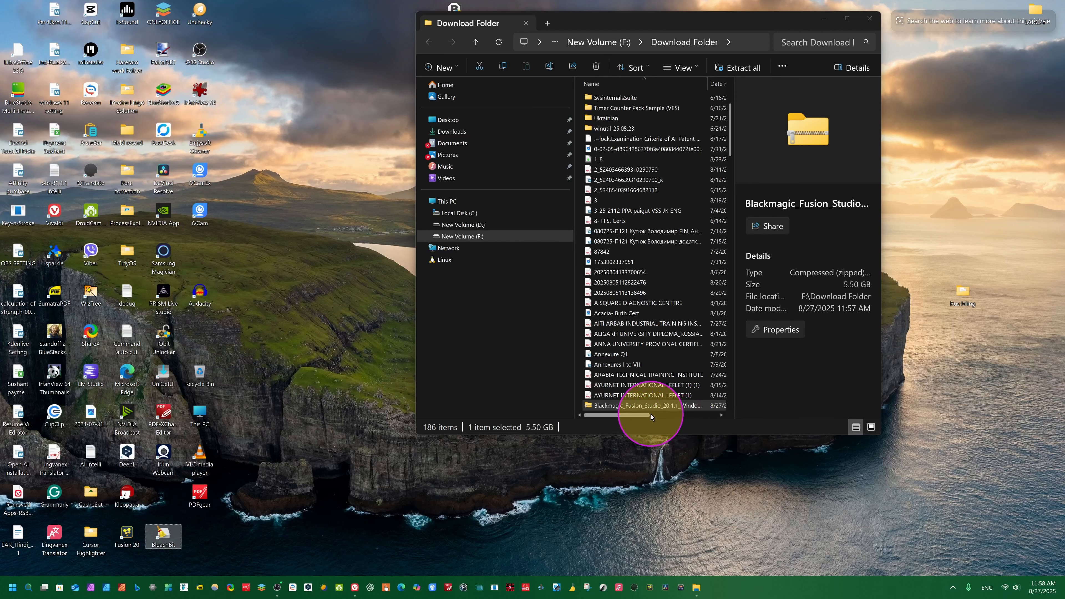
Extract the Blackmagic_Fusion_Studio_20.1.1_Windows archive into its own folder inside the Download Folder
{"action": "right_click", "coordinate": [670, 407]}
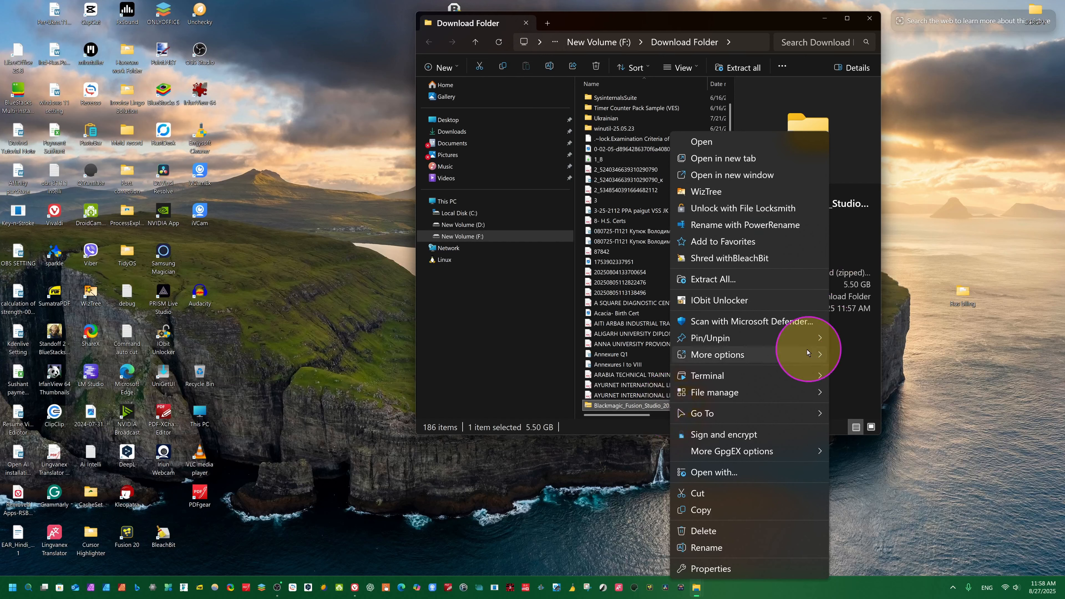
{"action": "left_click", "coordinate": [740, 285]}
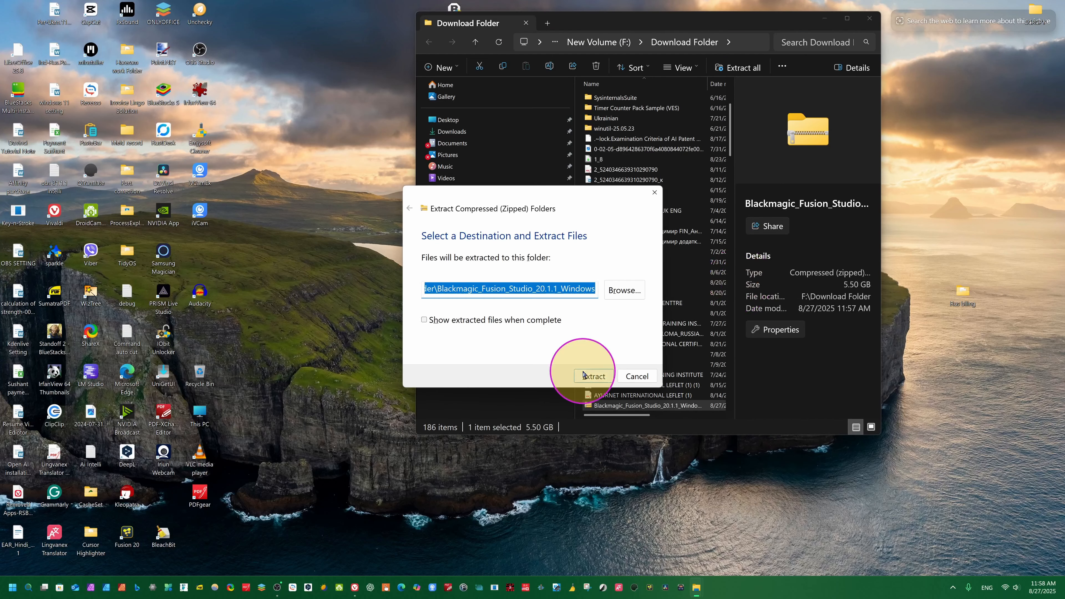
{"action": "left_click", "coordinate": [594, 376]}
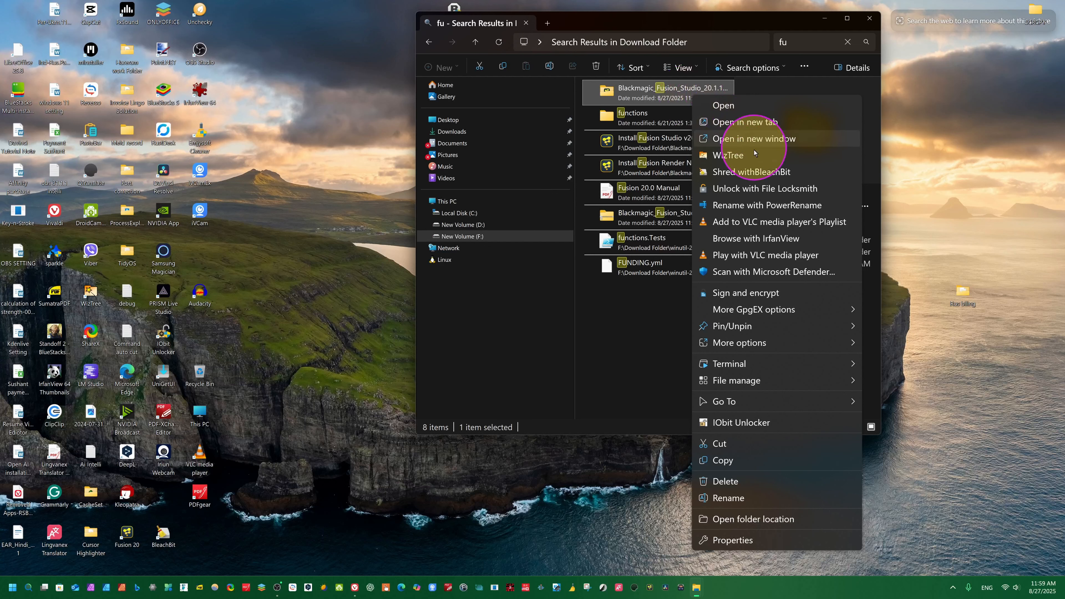
Open the extracted Blackmagic_Fusion_Studio_20.1.1_Windows folder and run Install Fusion Studio v20.1.1 as administrator
{"action": "left_click", "coordinate": [753, 105]}
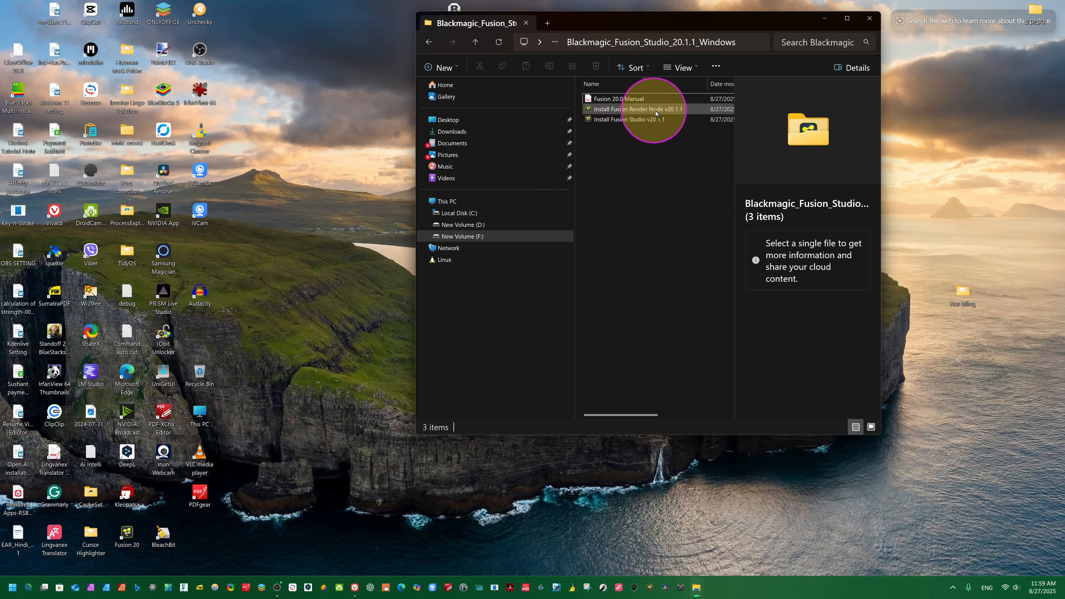
{"action": "left_click", "coordinate": [662, 122]}
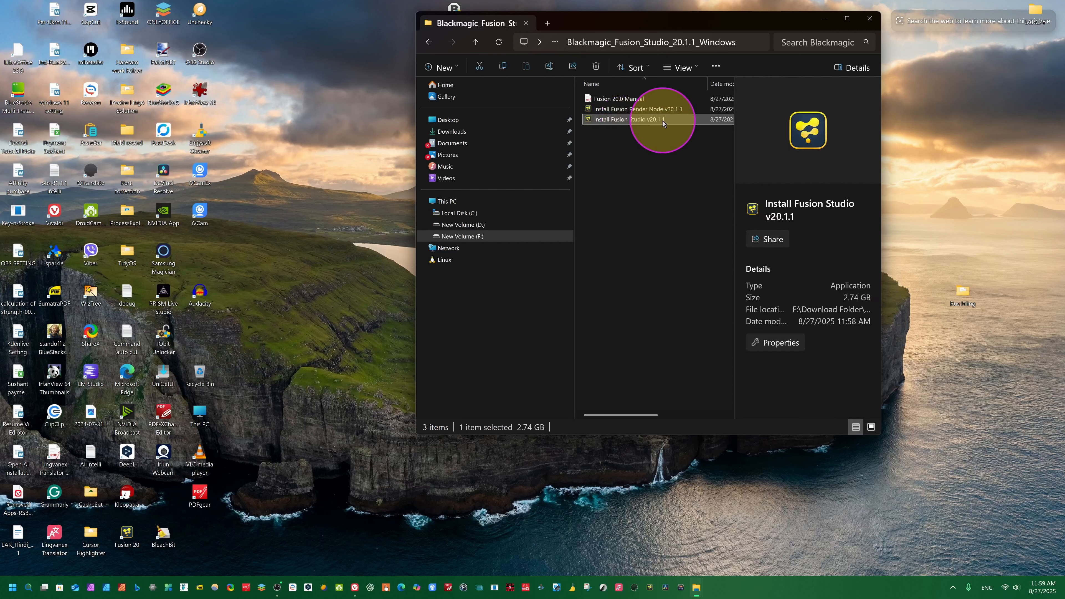
{"action": "right_click", "coordinate": [662, 120]}
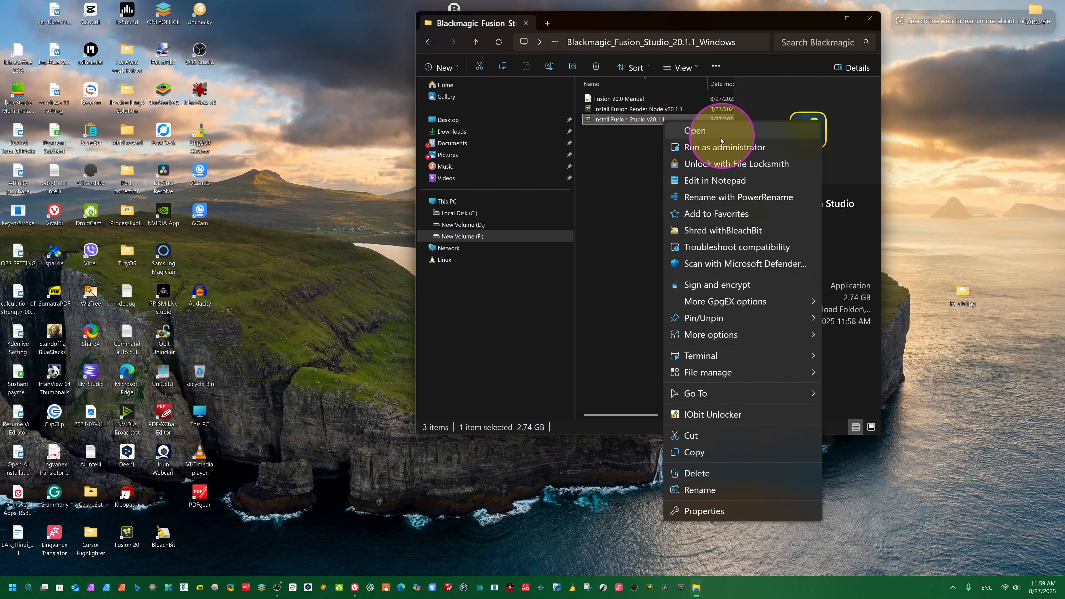
{"action": "left_click", "coordinate": [700, 146]}
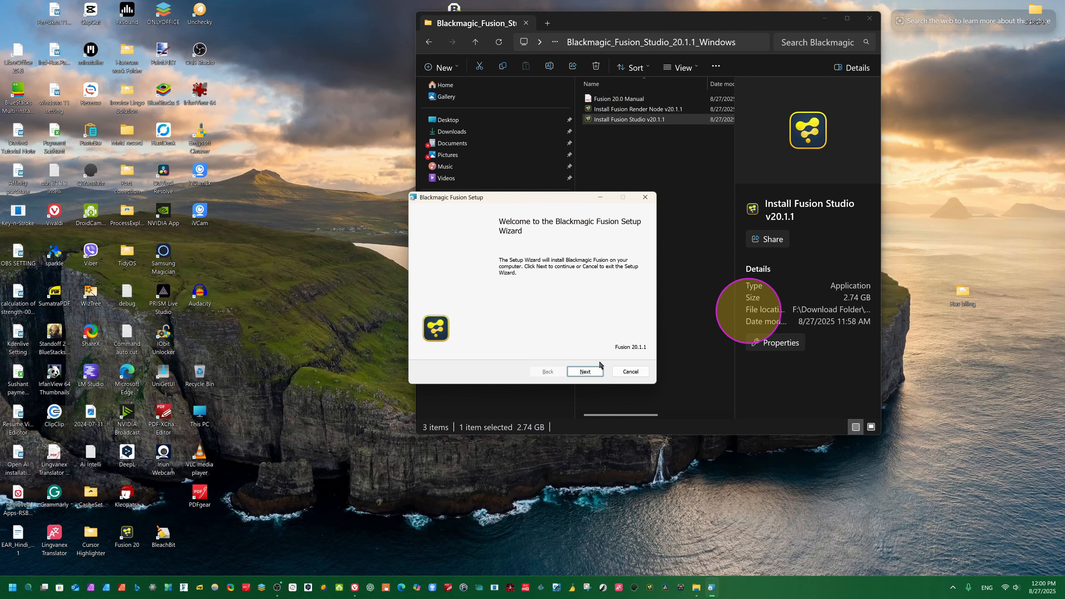
Complete the Blackmagic Fusion setup wizard, going through the readme and accepting the license agreement
{"action": "left_click", "coordinate": [586, 372]}
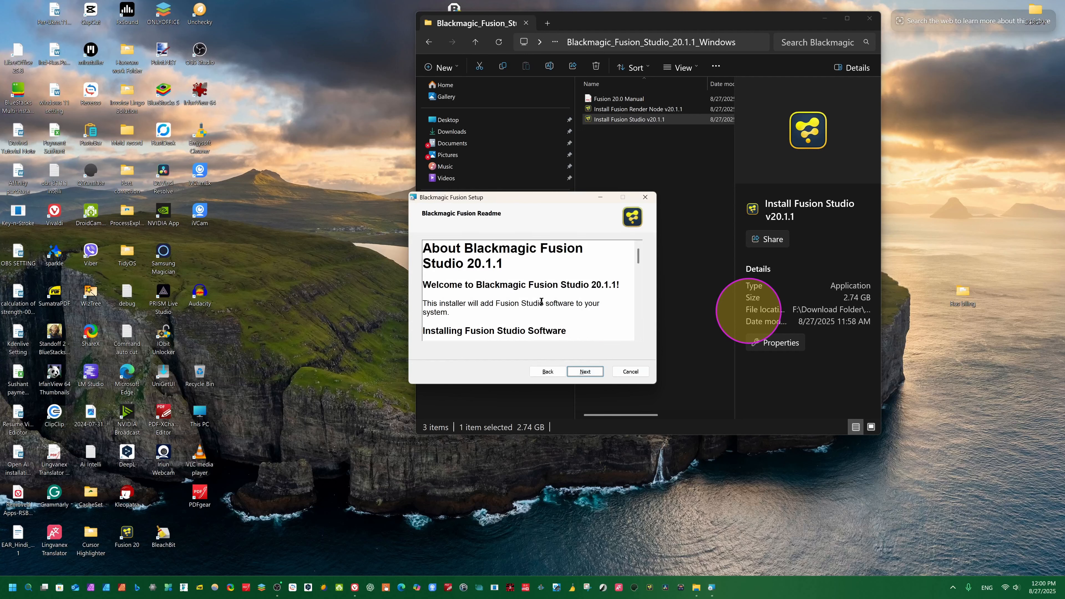
{"action": "scroll", "coordinate": [541, 301], "scroll_direction": "down", "scroll_amount": 6}
{"action": "left_click", "coordinate": [585, 372]}
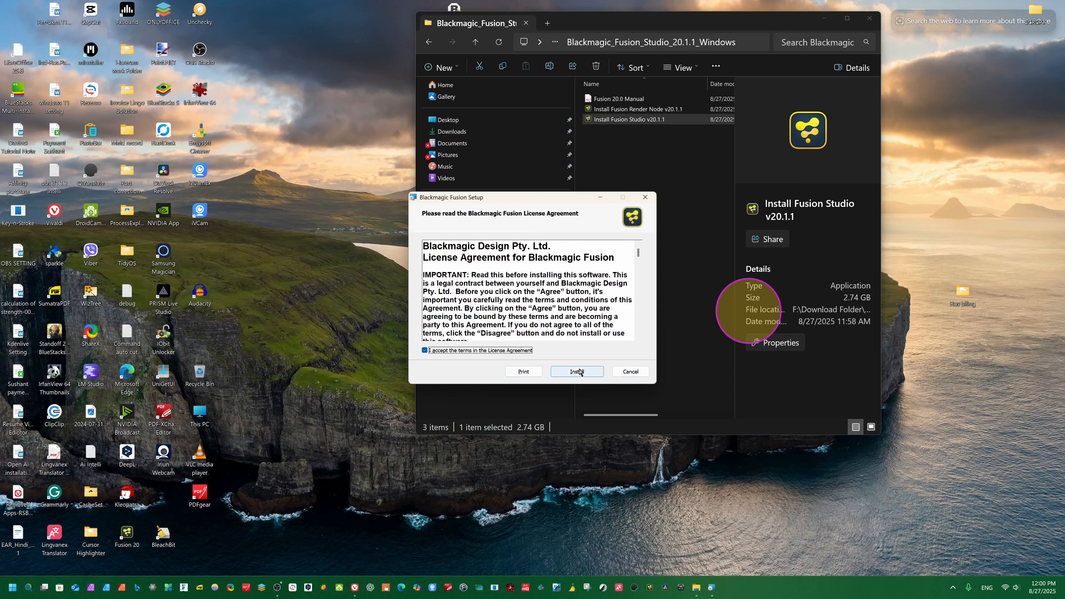
{"action": "left_click", "coordinate": [578, 372]}
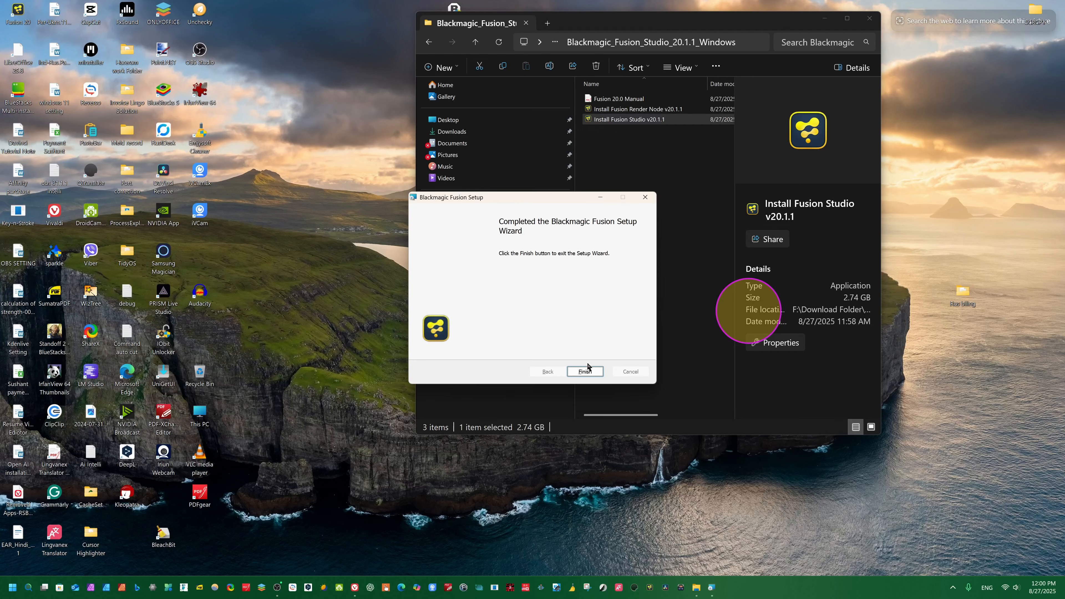
{"action": "left_click", "coordinate": [587, 368]}
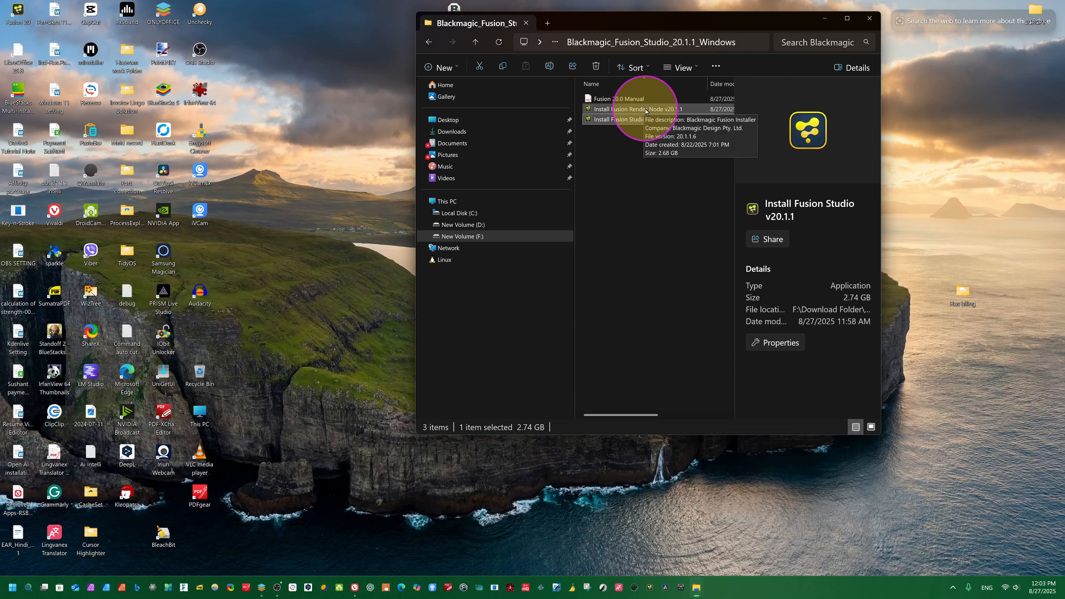
Run Install Fusion Render Node v20.1.1 as administrator and complete its setup, accepting the license and keeping Launch Fusion Render Node enabled
{"action": "left_click", "coordinate": [635, 110]}
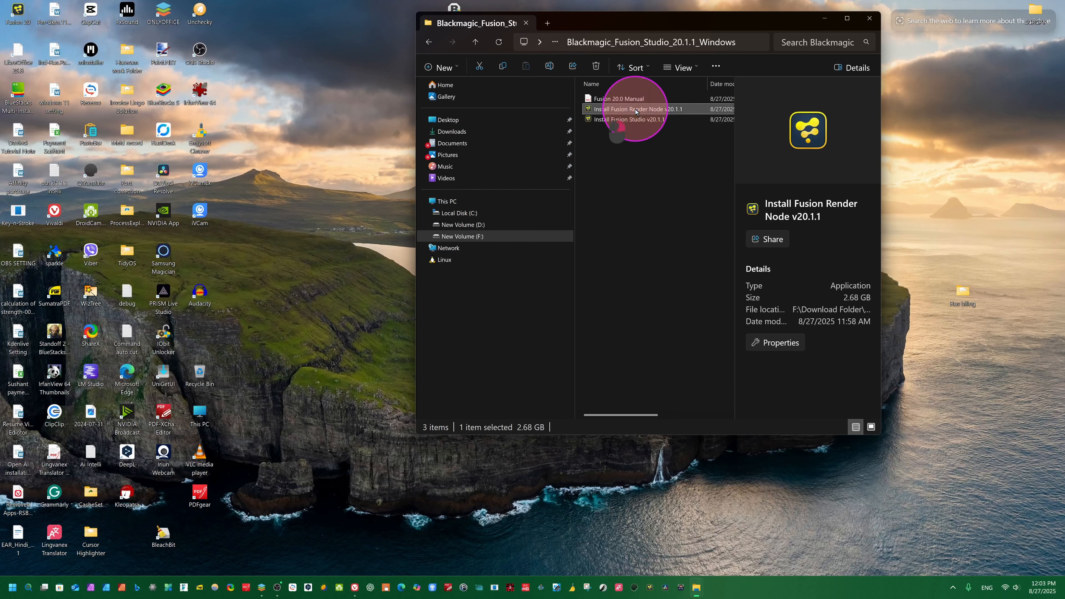
{"action": "right_click", "coordinate": [636, 110]}
{"action": "left_click", "coordinate": [692, 135]}
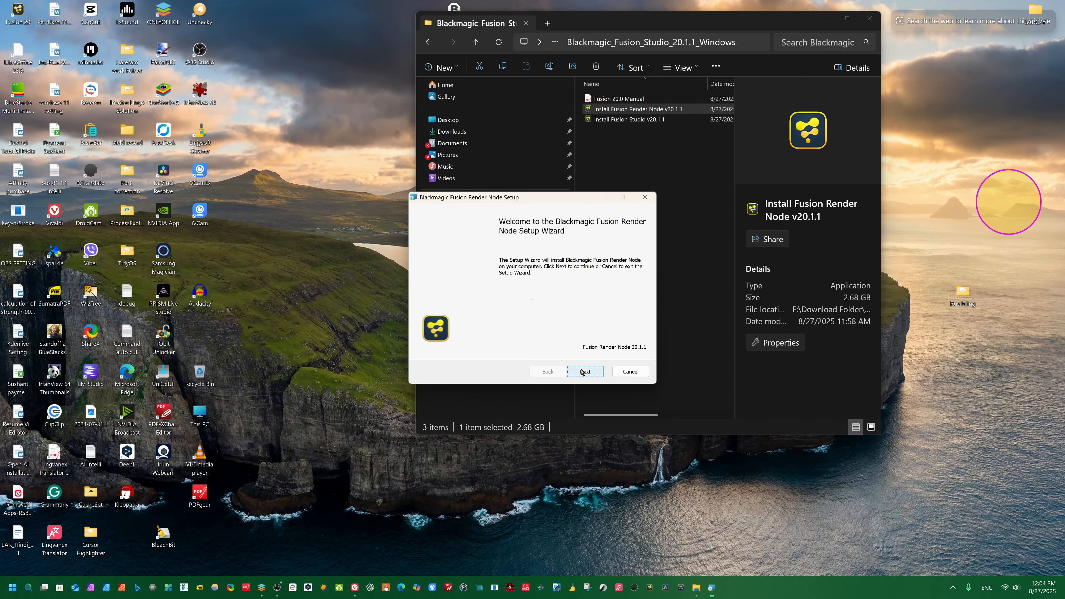
{"action": "left_click", "coordinate": [580, 372]}
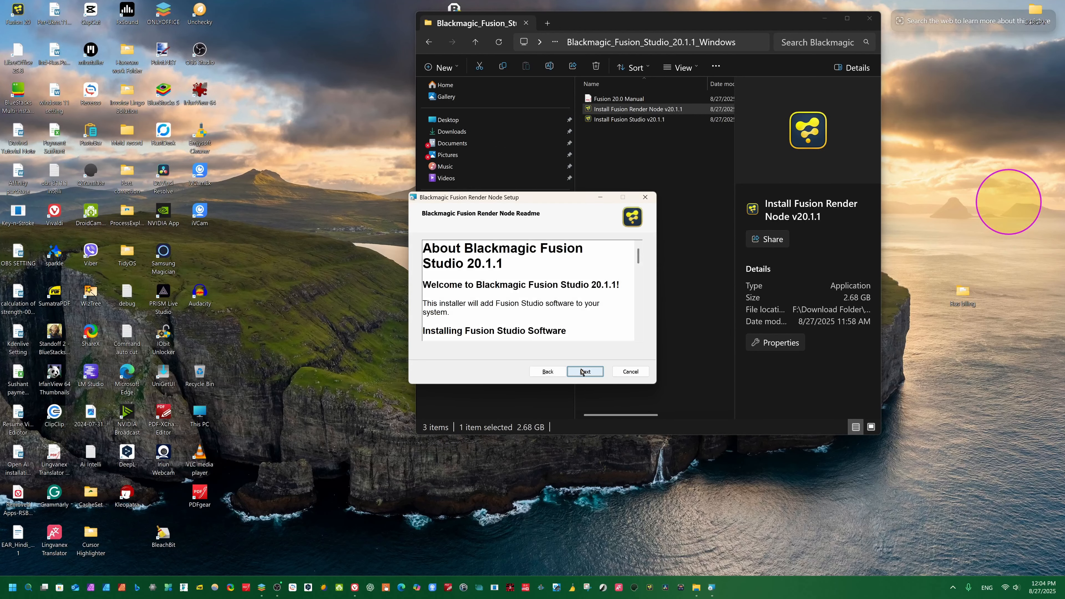
{"action": "left_click", "coordinate": [579, 371]}
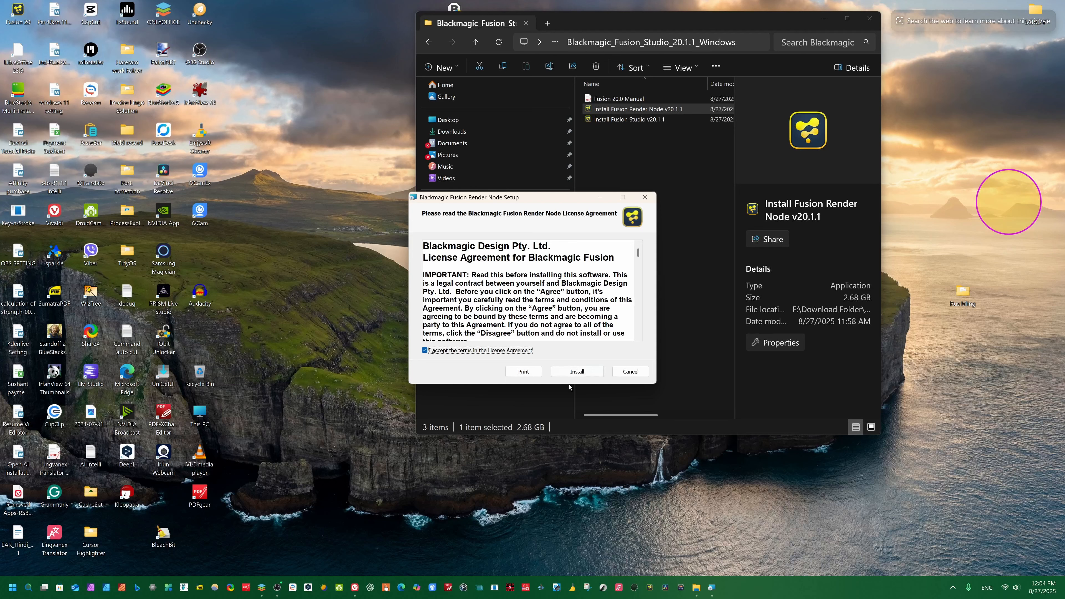
{"action": "left_click", "coordinate": [581, 372]}
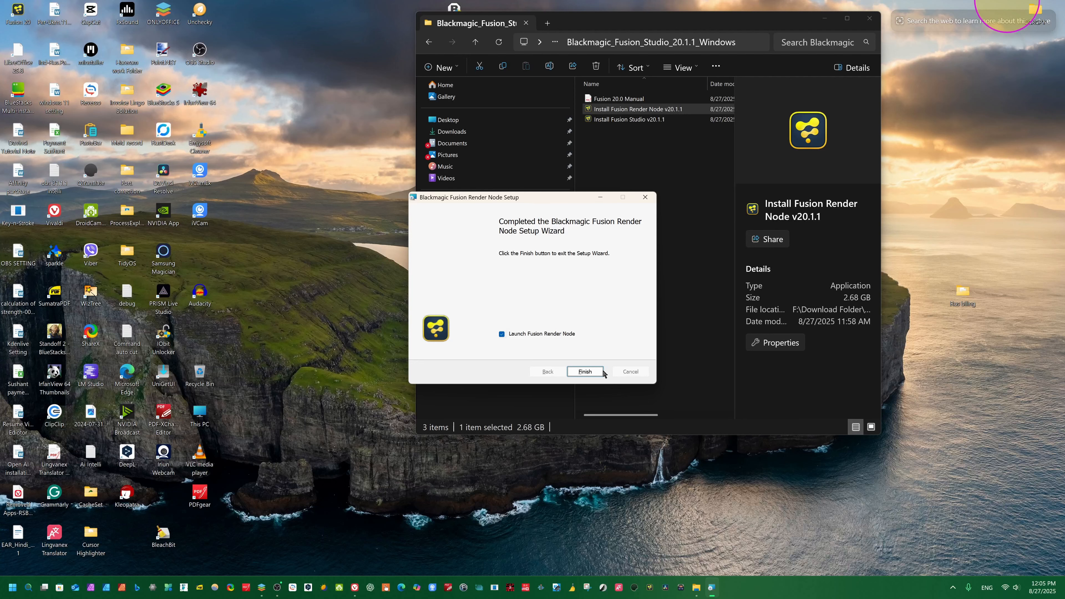
{"action": "left_click", "coordinate": [585, 371]}
Return to the desktop and launch Fusion 20
{"action": "key", "text": "super+d"}
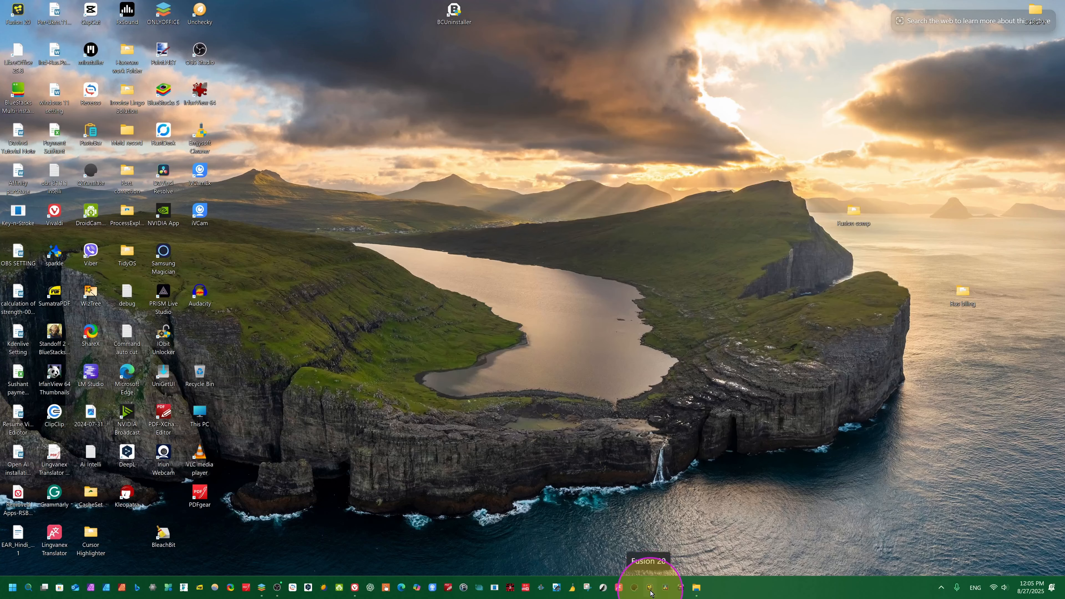
{"action": "left_click", "coordinate": [650, 588]}
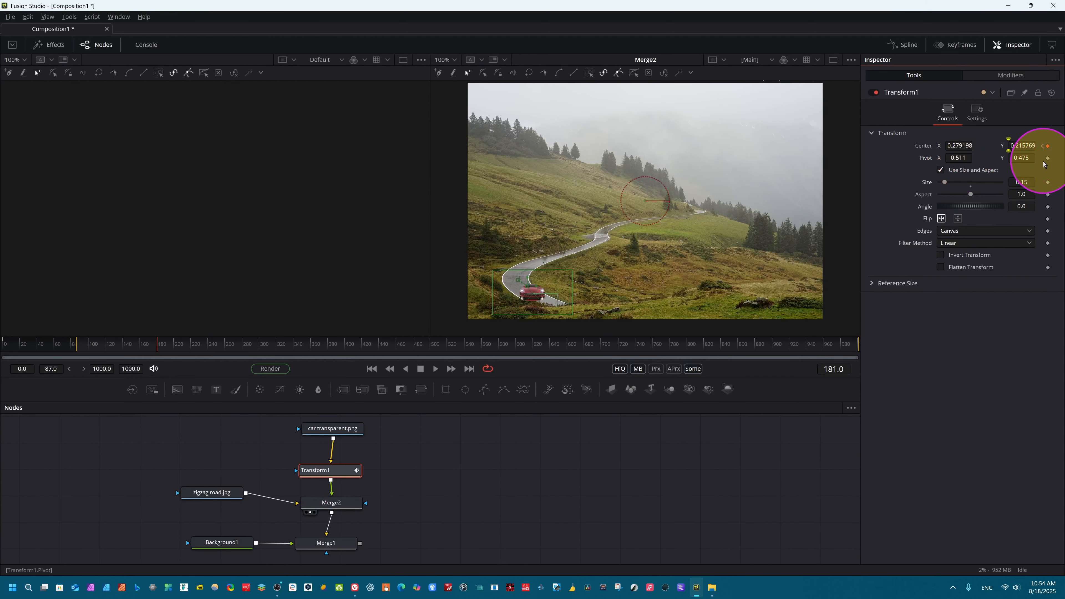
Keyframe the Transform1 pivot at frame 181 with X 0.528 and Y 0.468, and play back the car animation
{"action": "left_click", "coordinate": [1047, 158]}
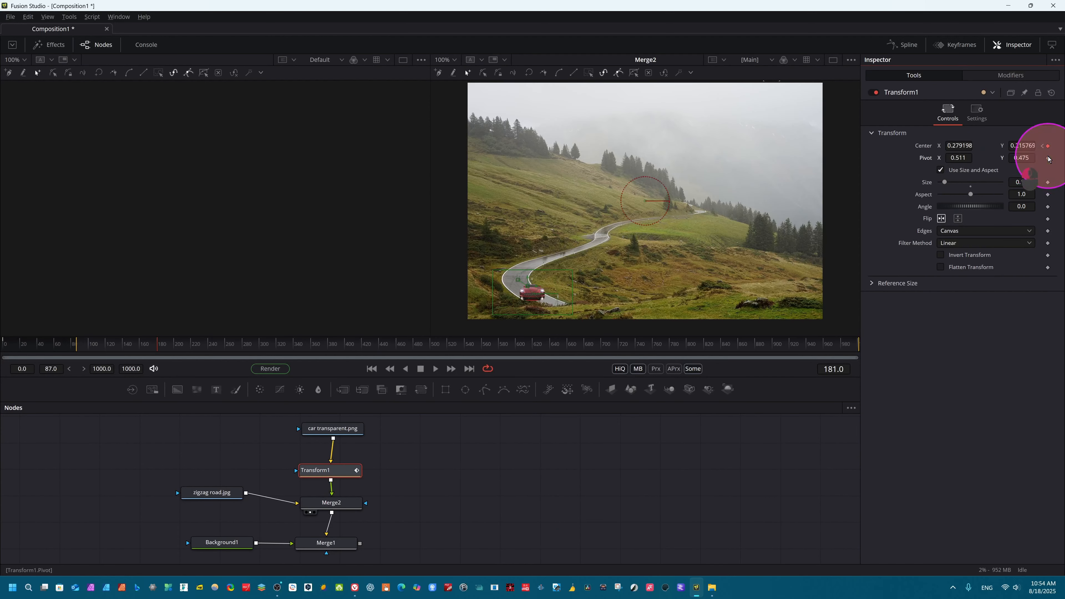
{"action": "left_click", "coordinate": [950, 155]}
{"action": "left_click_drag", "start_coordinate": [950, 155], "coordinate": [957, 156]}
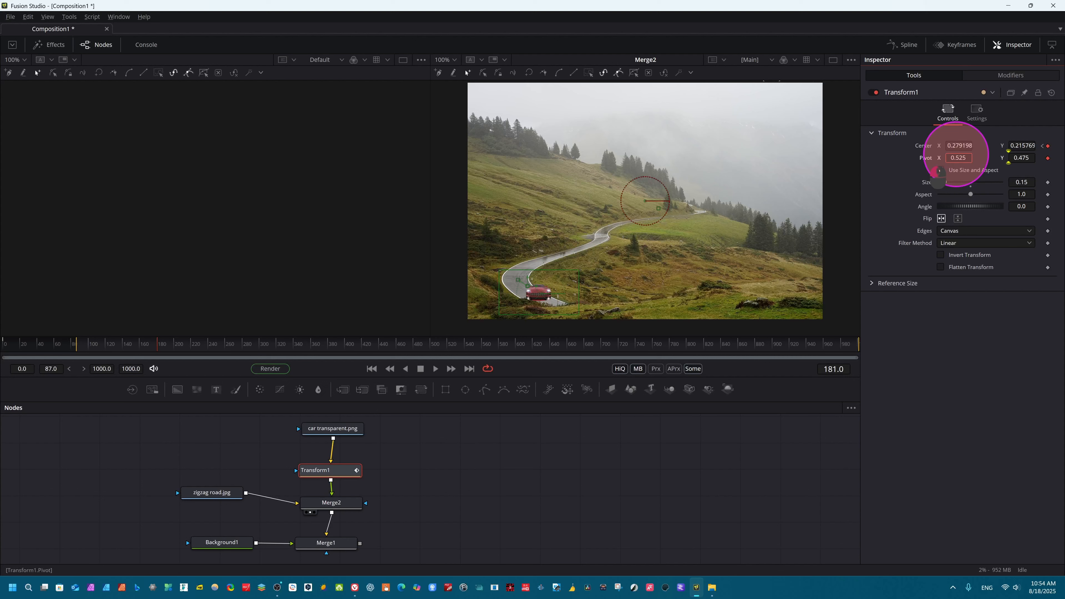
{"action": "left_click_drag", "start_coordinate": [1025, 154], "coordinate": [1019, 163]}
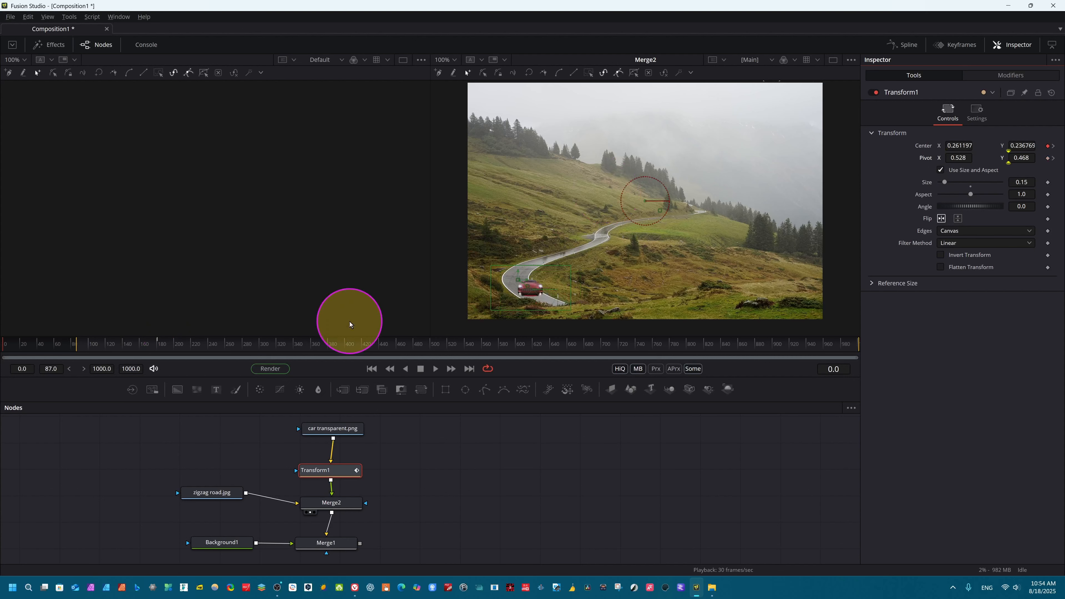
{"action": "key", "text": "space"}
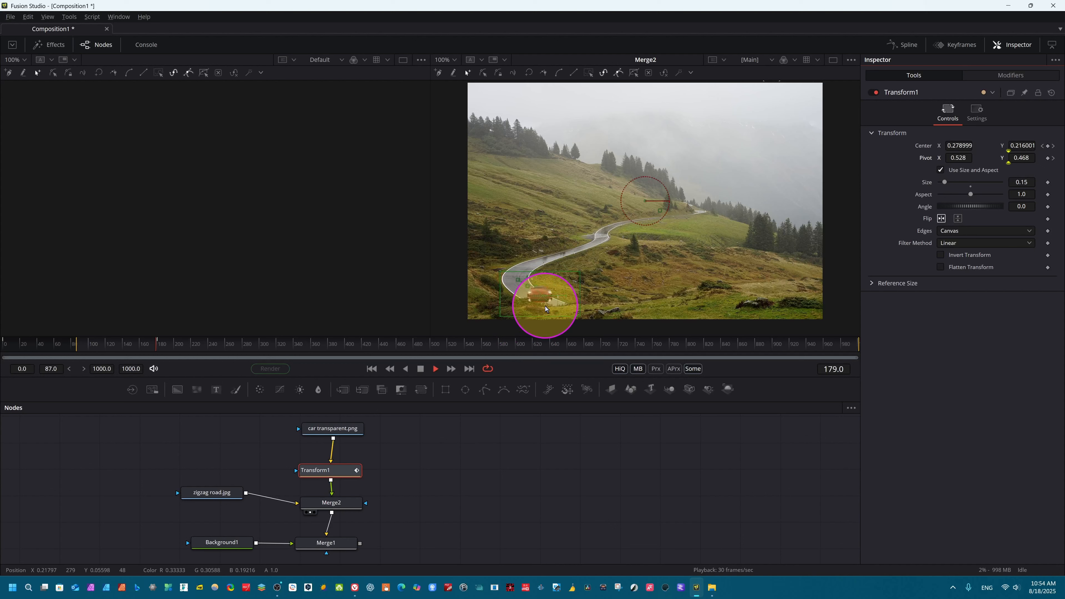
{"action": "key", "text": "space"}
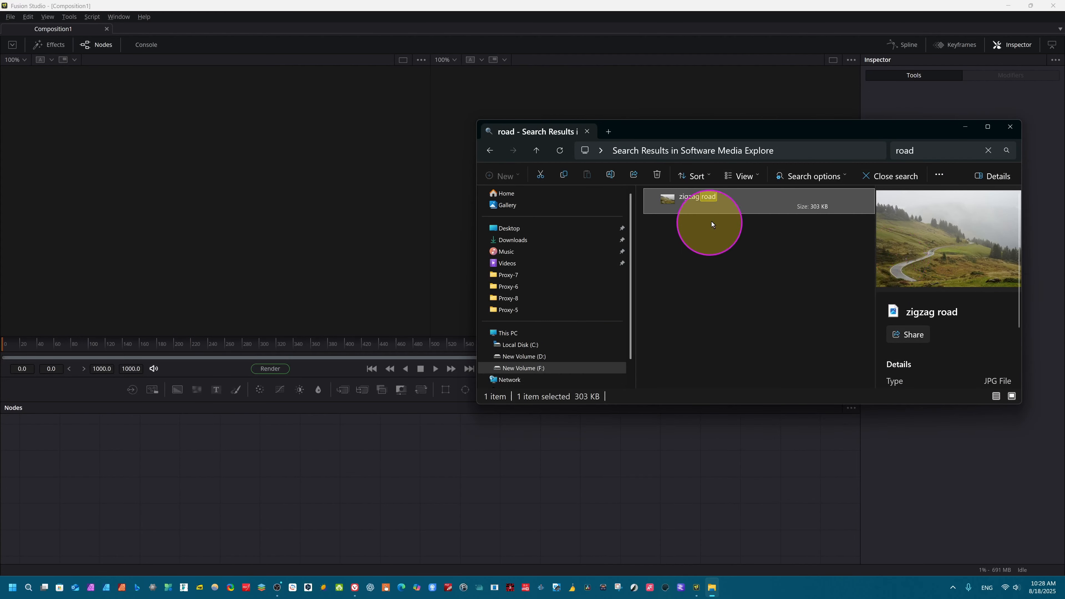
Bring zigzag road.jpg from the file explorer into the node graph and show it in the first viewer
{"action": "left_click_drag", "start_coordinate": [717, 206], "coordinate": [179, 506]}
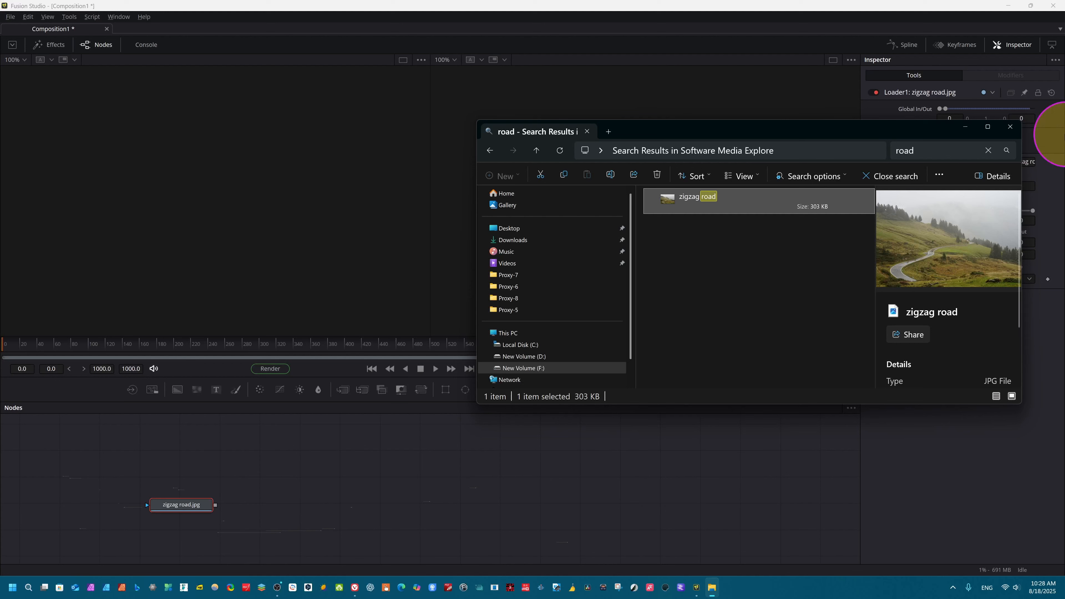
{"action": "left_click", "coordinate": [1010, 127]}
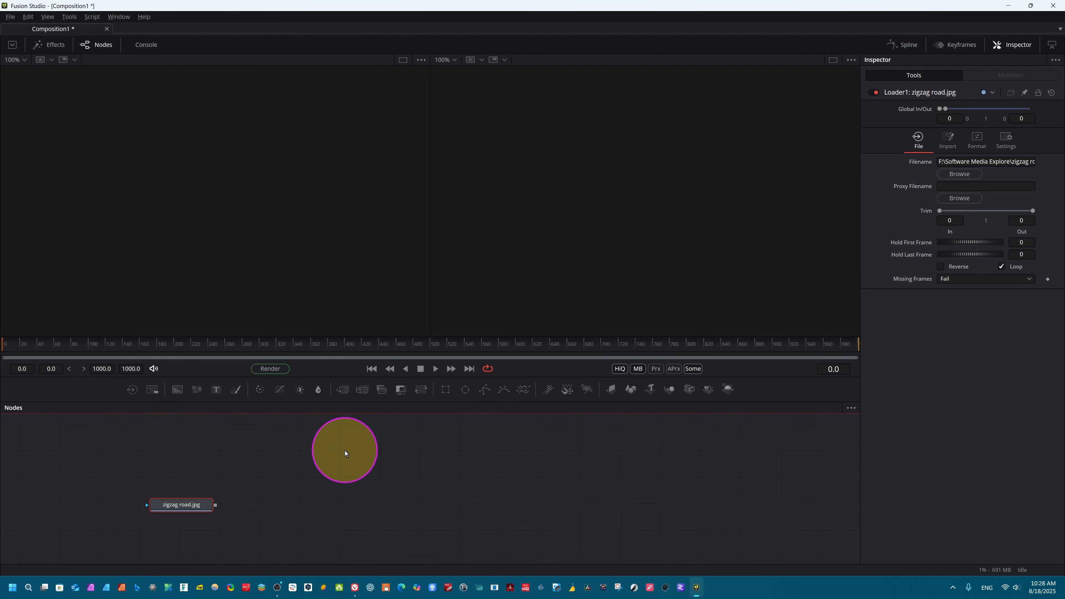
{"action": "left_click_drag", "start_coordinate": [182, 507], "coordinate": [177, 483]}
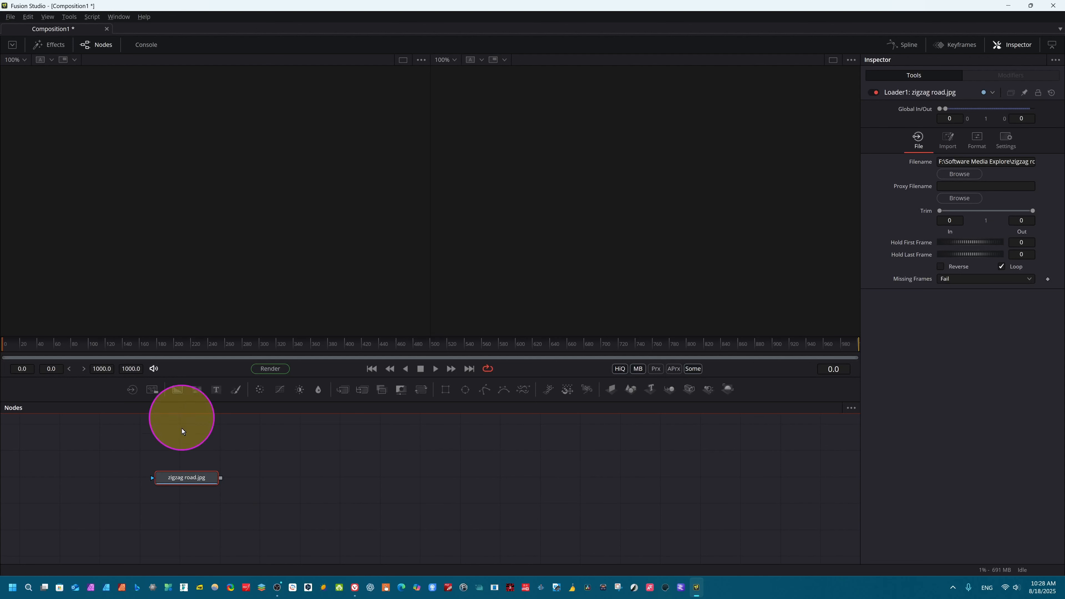
{"action": "left_click", "coordinate": [160, 488]}
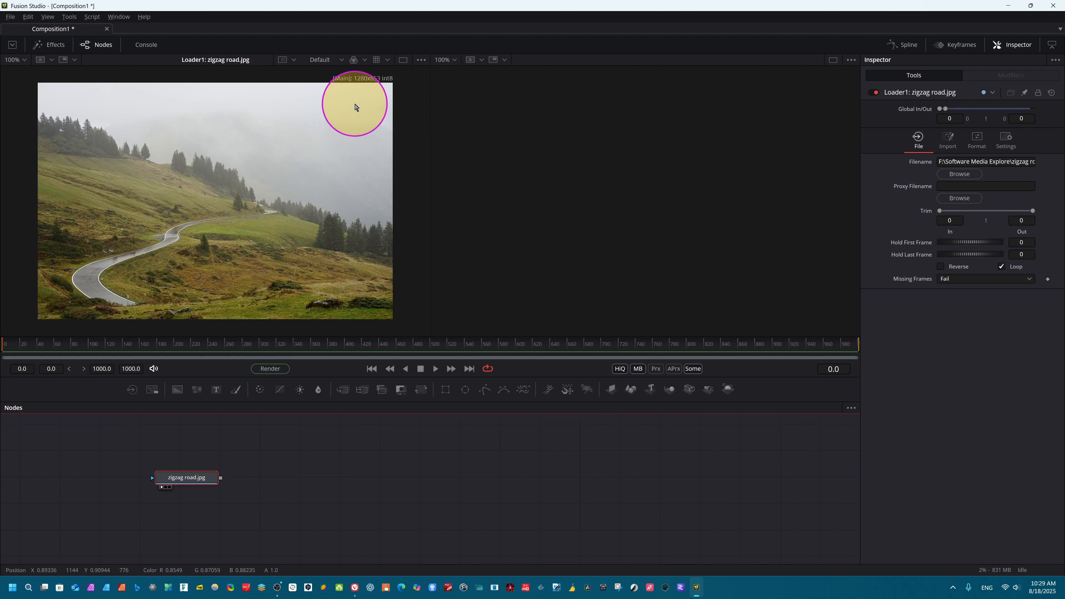
{"action": "left_click", "coordinate": [377, 80]}
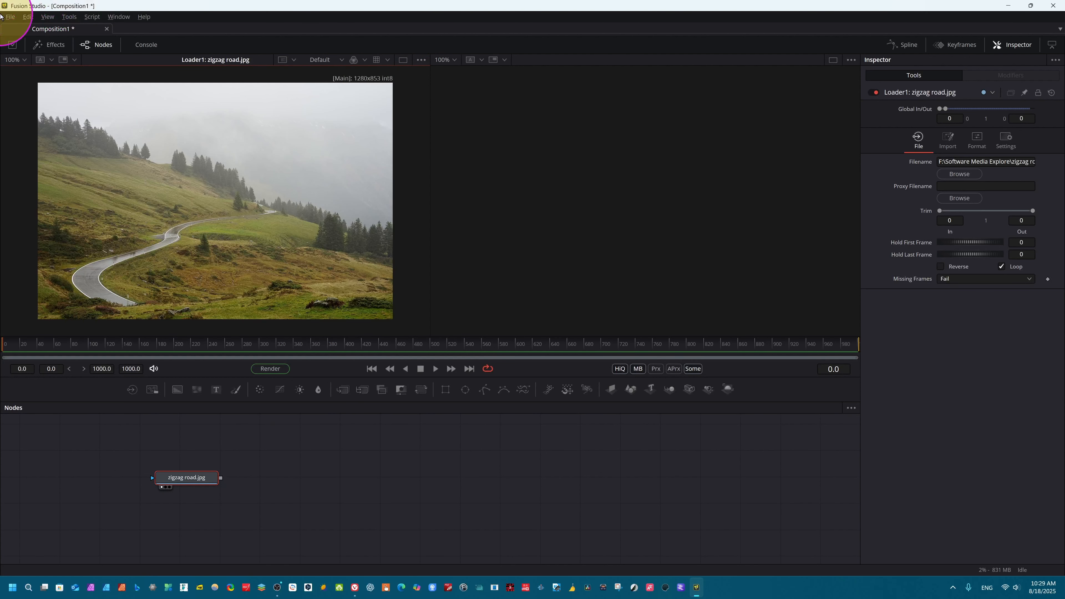
Keep the composition's frame format at HD 1080, 1920 by 1080 pixels and 30 frames per second, and save the preferences
{"action": "left_click", "coordinate": [10, 17]}
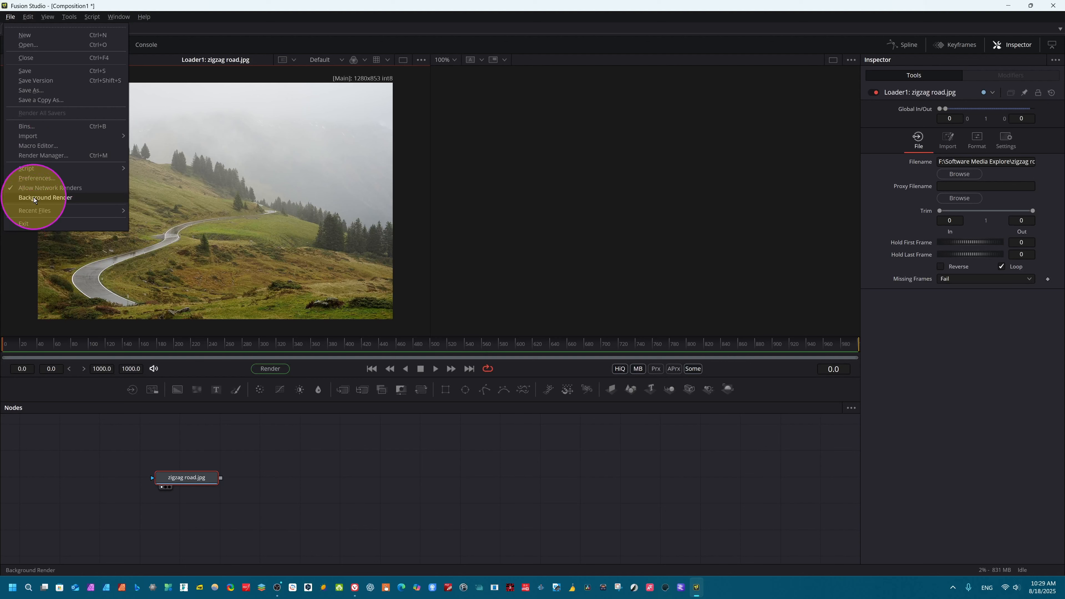
{"action": "left_click", "coordinate": [49, 179]}
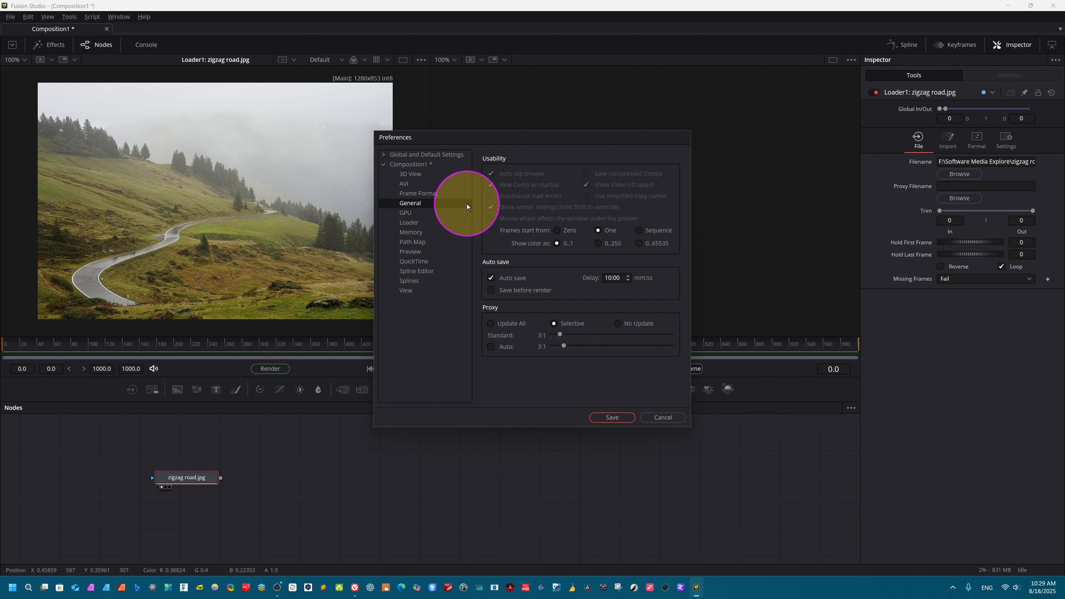
{"action": "left_click", "coordinate": [418, 193]}
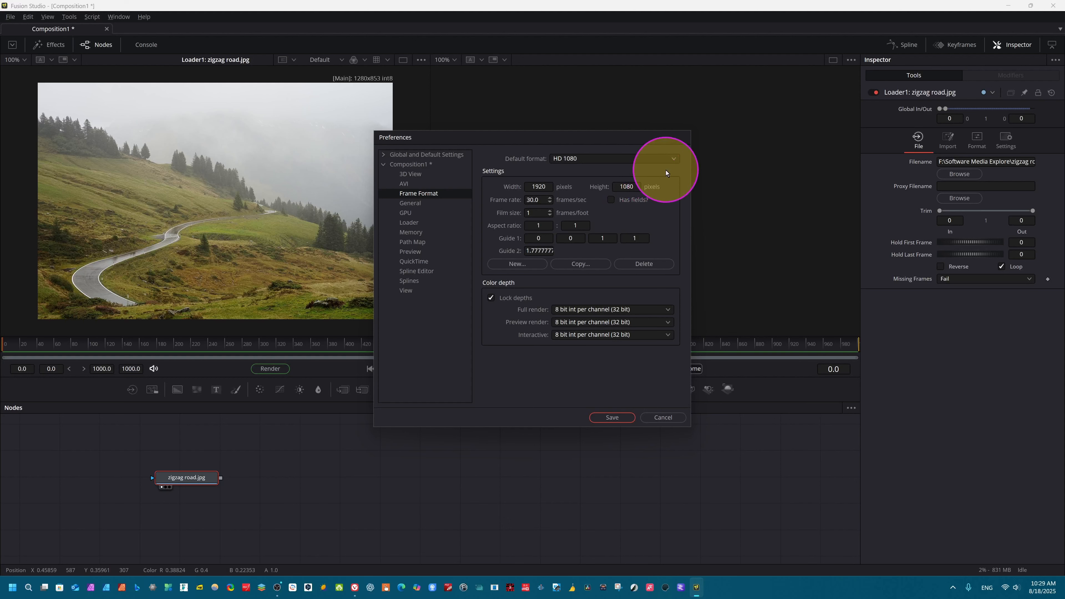
{"action": "left_click", "coordinate": [667, 158]}
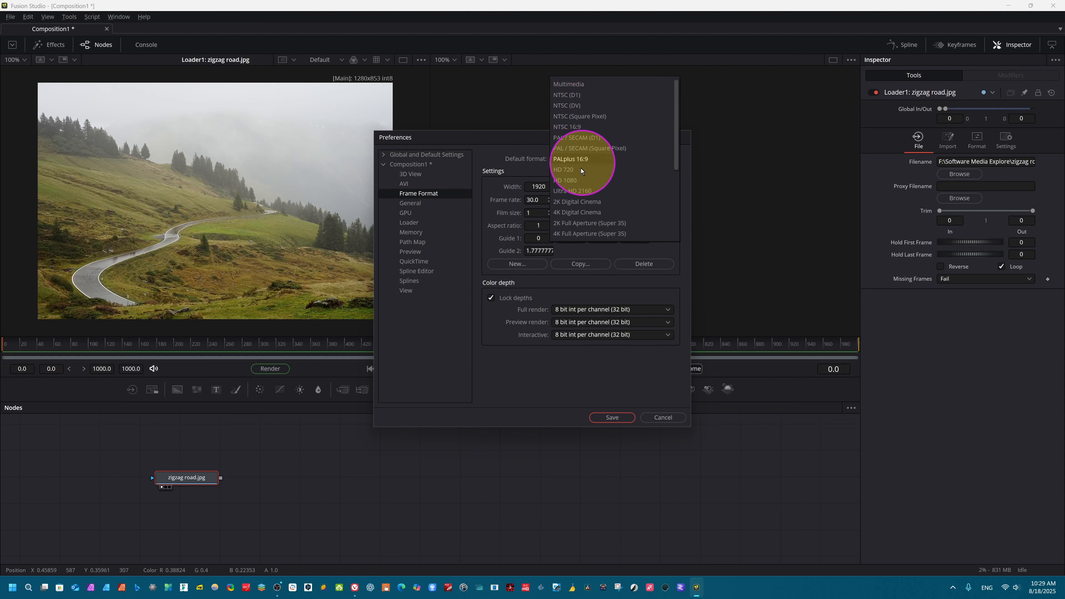
{"action": "left_click", "coordinate": [474, 251]}
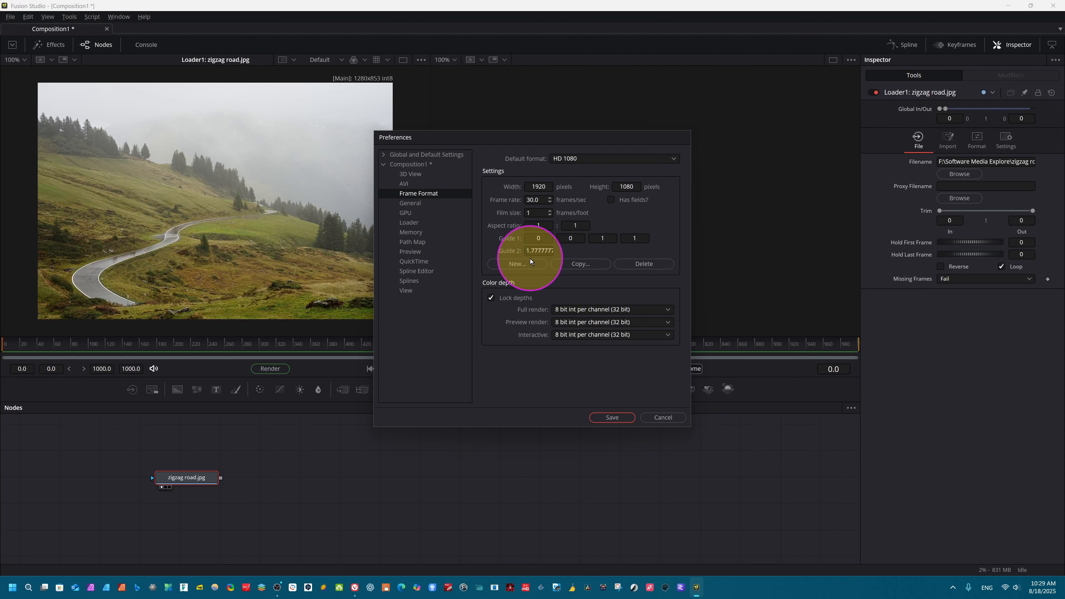
{"action": "left_click", "coordinate": [624, 425]}
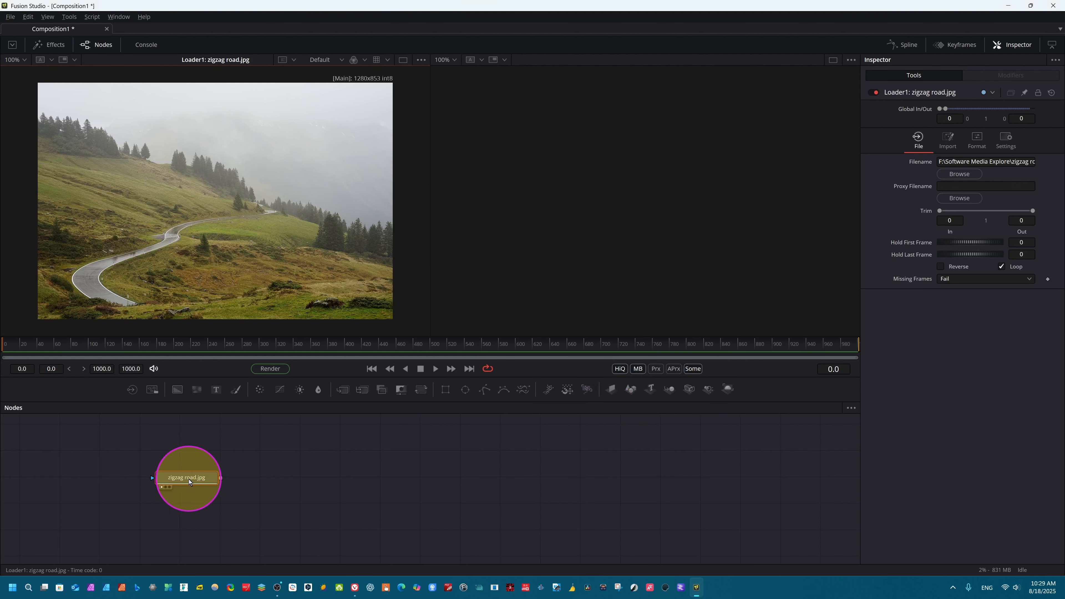
Add a Background node merged with zigzag road.jpg, and arrange the image above Merge1 with Background1 beside it
{"action": "left_click_drag", "start_coordinate": [172, 481], "coordinate": [247, 473]}
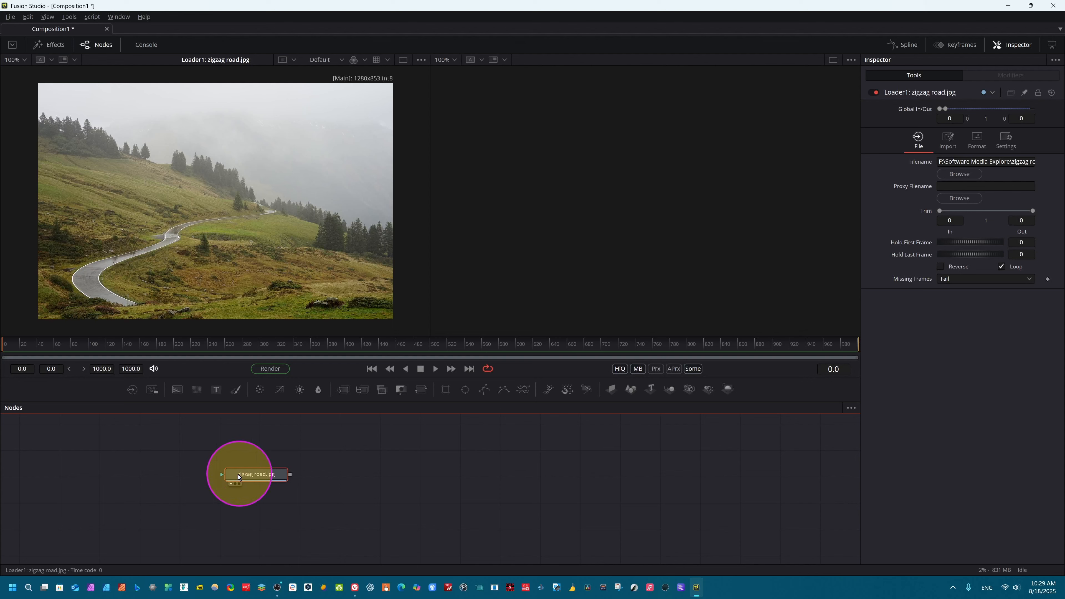
{"action": "left_click", "coordinate": [174, 391]}
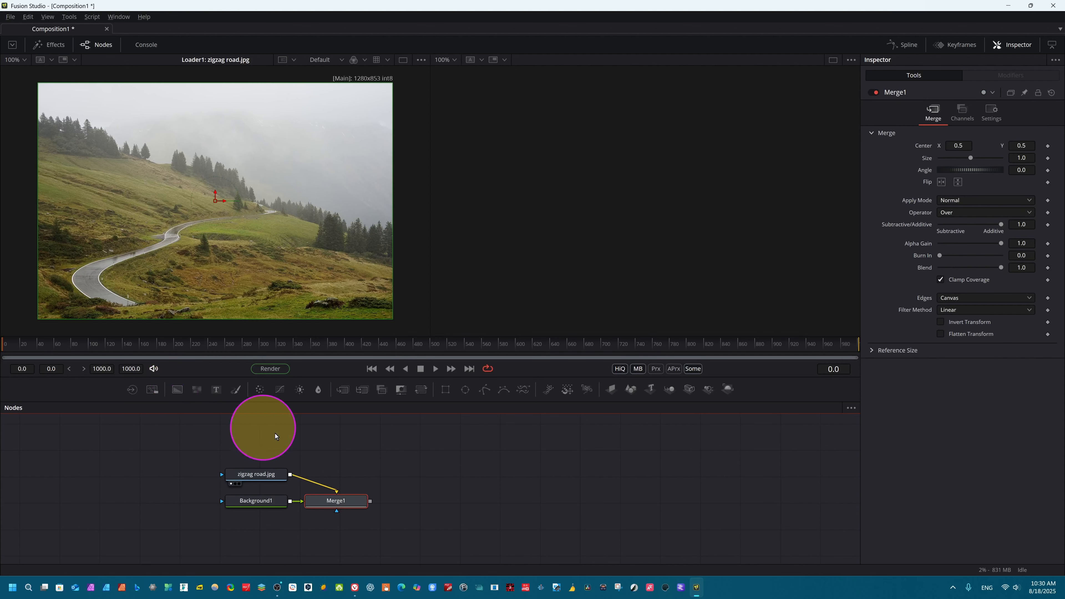
{"action": "left_click_drag", "start_coordinate": [257, 478], "coordinate": [333, 469]}
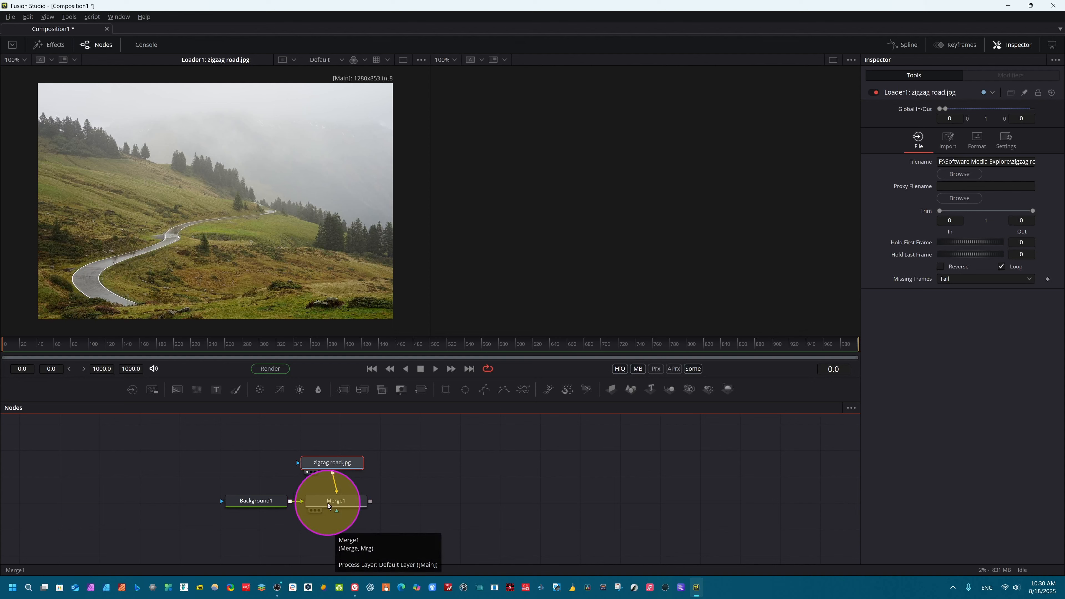
{"action": "left_click_drag", "start_coordinate": [328, 504], "coordinate": [326, 509]}
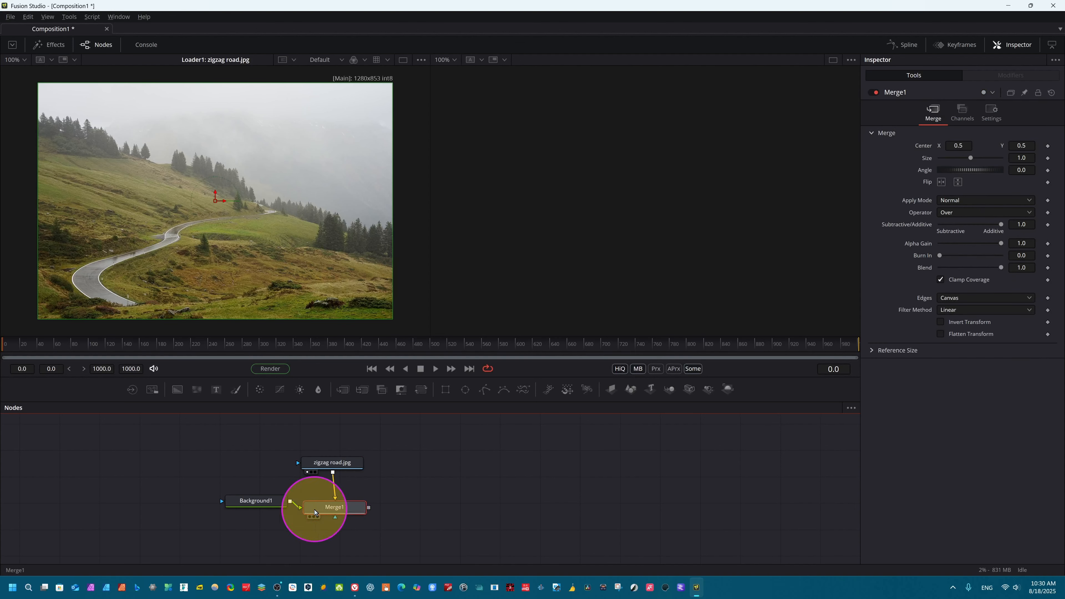
{"action": "left_click_drag", "start_coordinate": [255, 506], "coordinate": [248, 517]}
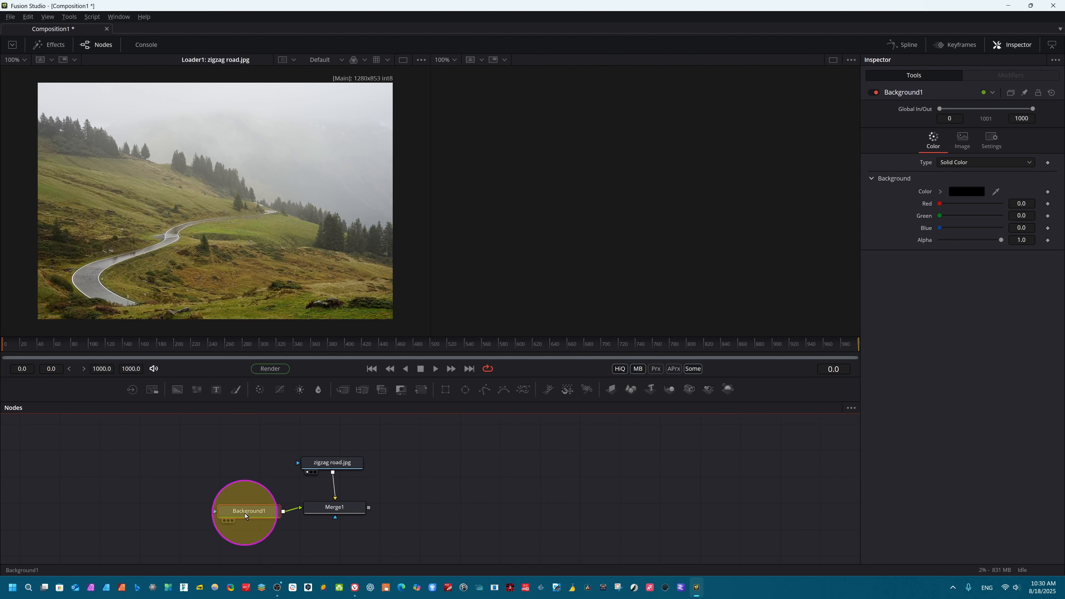
{"action": "left_click_drag", "start_coordinate": [229, 515], "coordinate": [224, 508]}
{"action": "left_click", "coordinate": [228, 503]}
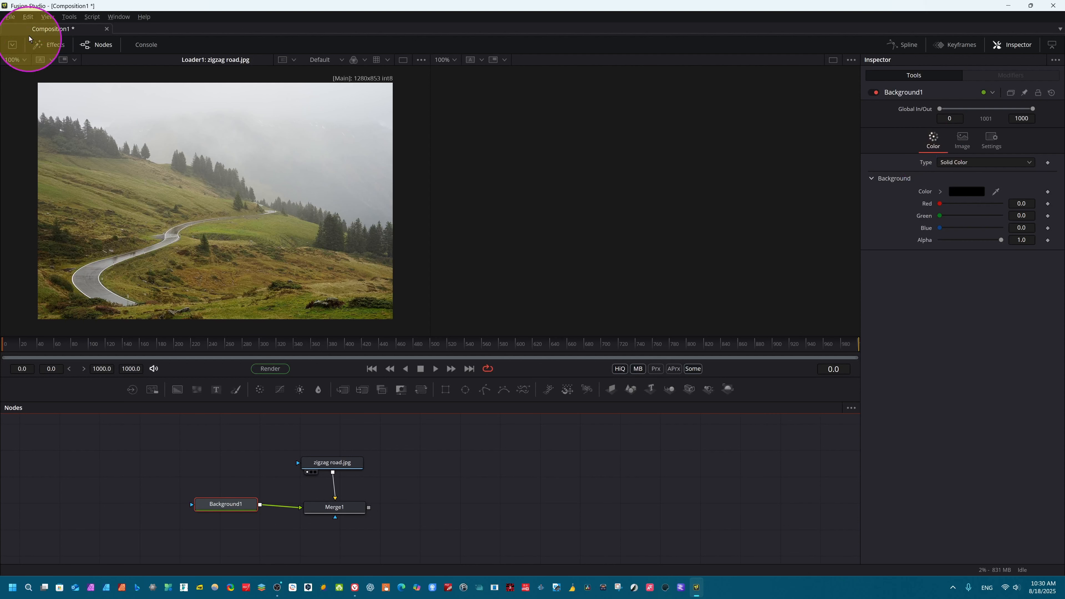
Review the composition's frame format size and color depth in the preferences and close them with saving
{"action": "left_click", "coordinate": [9, 17]}
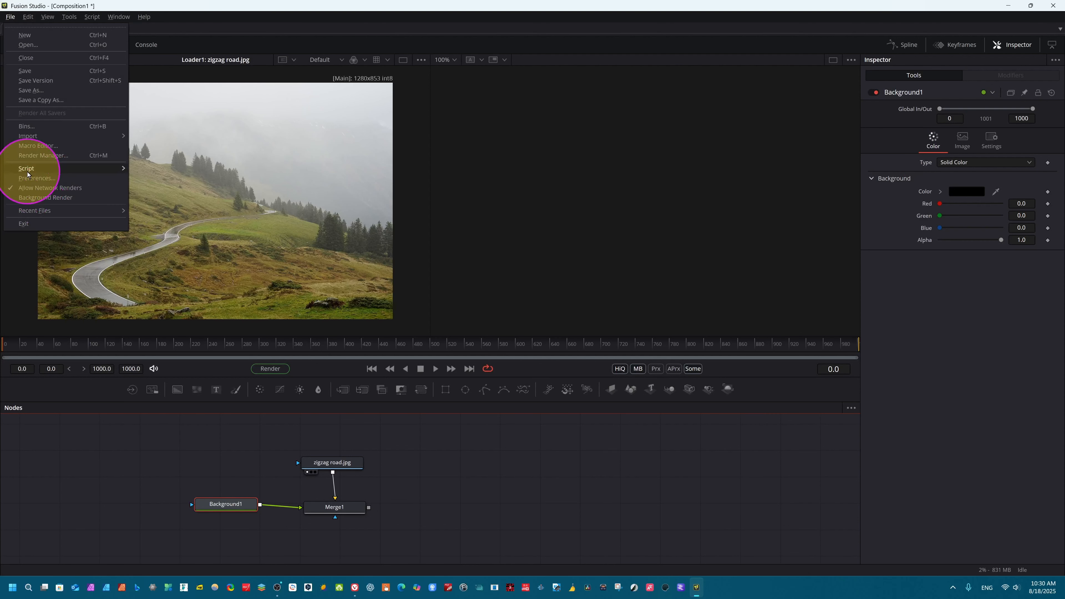
{"action": "left_click", "coordinate": [36, 178]}
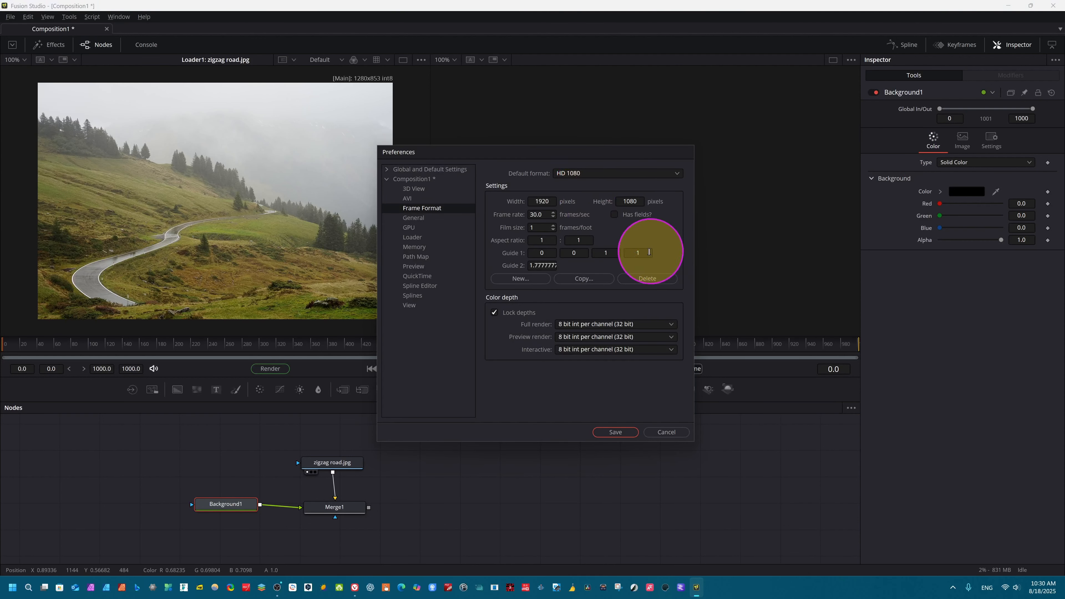
{"action": "left_click", "coordinate": [629, 434]}
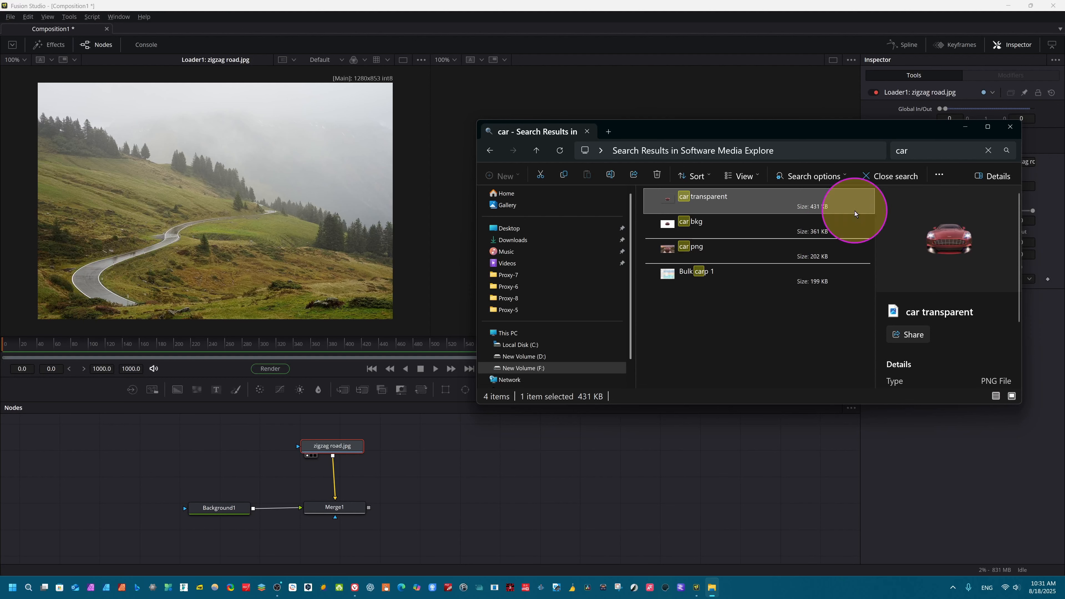
Bring car transparent.png from the file explorer into the node graph, placing it beside the zigzag road.jpg and Merge1 nodes
{"action": "left_click_drag", "start_coordinate": [756, 209], "coordinate": [433, 485]}
{"action": "left_click", "coordinate": [965, 127]}
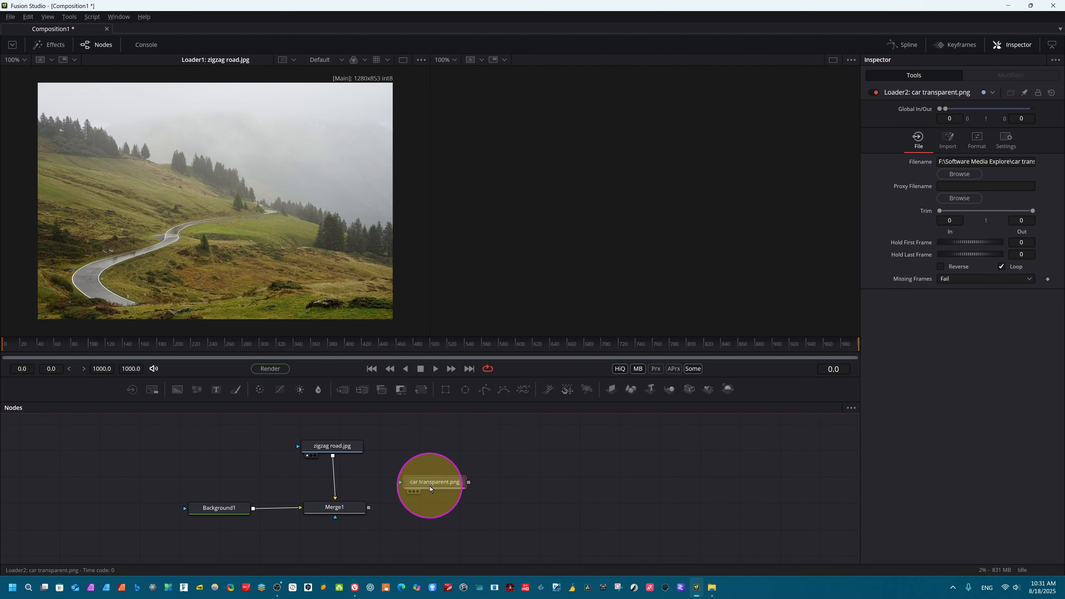
{"action": "left_click_drag", "start_coordinate": [430, 487], "coordinate": [453, 481]}
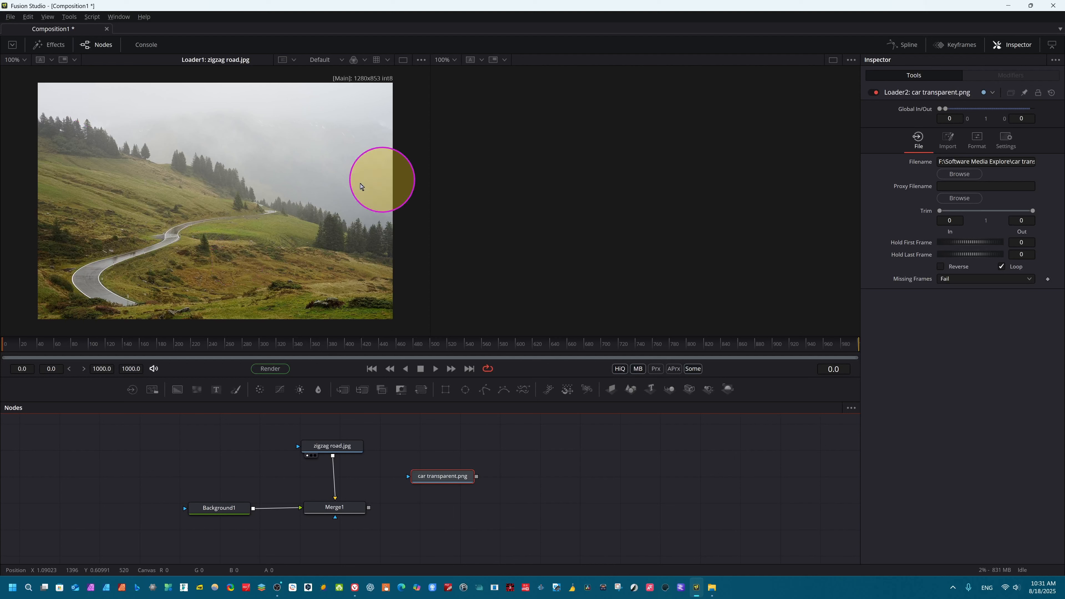
Try viewing Merge1, and show car transparent.png in the first viewer
{"action": "left_click", "coordinate": [330, 510]}
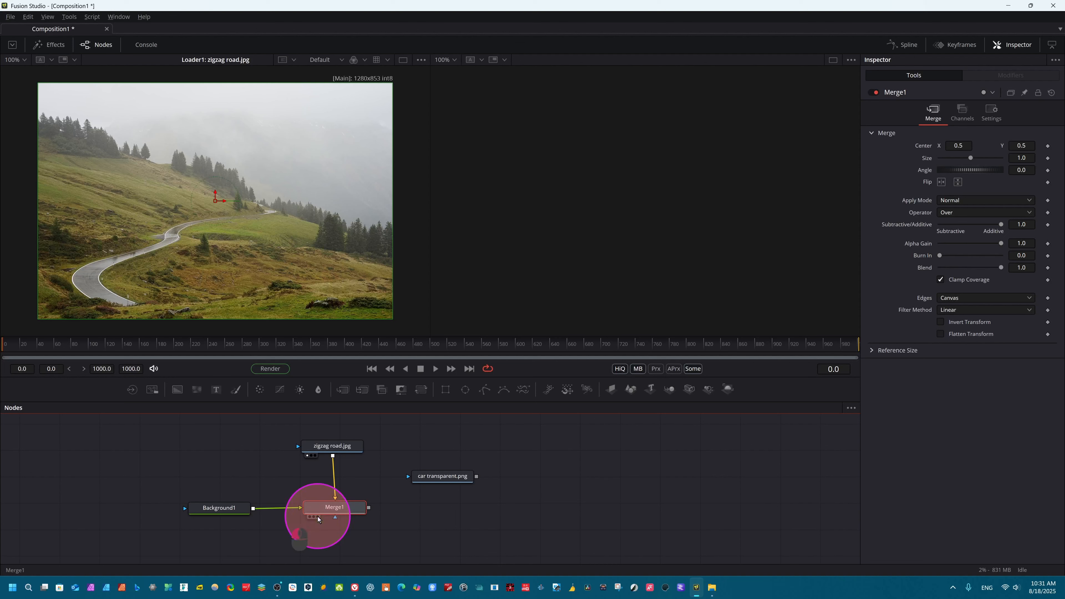
{"action": "left_click", "coordinate": [313, 517]}
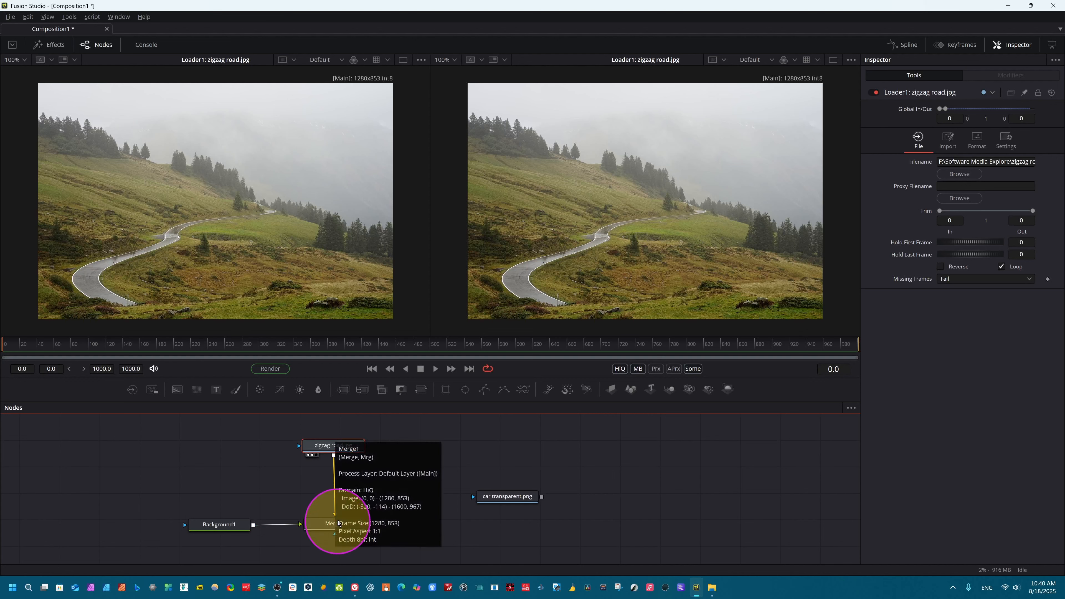
{"action": "left_click", "coordinate": [506, 498]}
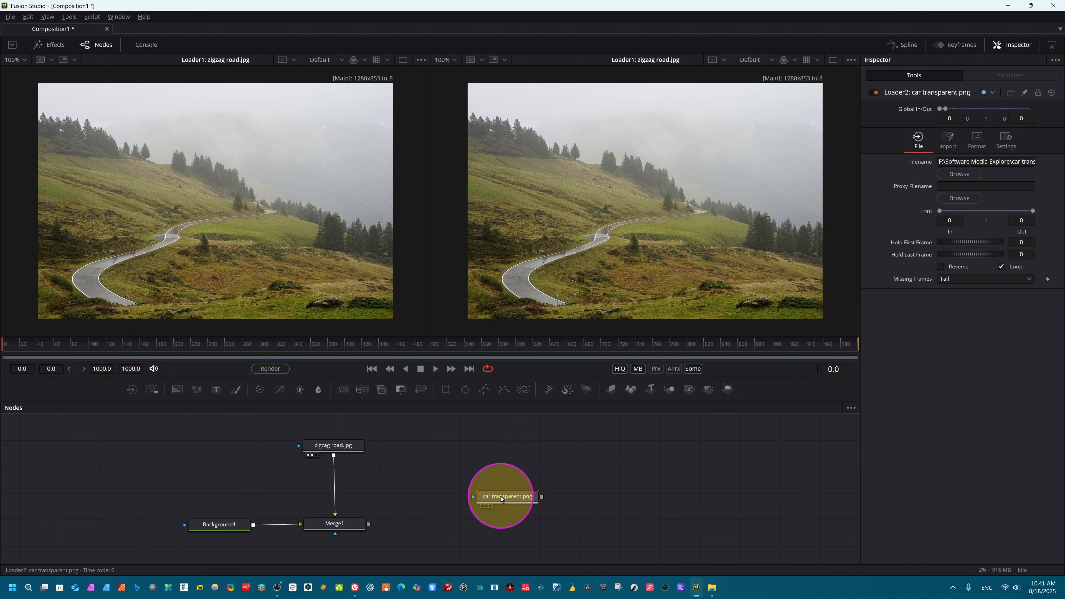
{"action": "left_click", "coordinate": [483, 506]}
{"action": "left_click", "coordinate": [482, 506]}
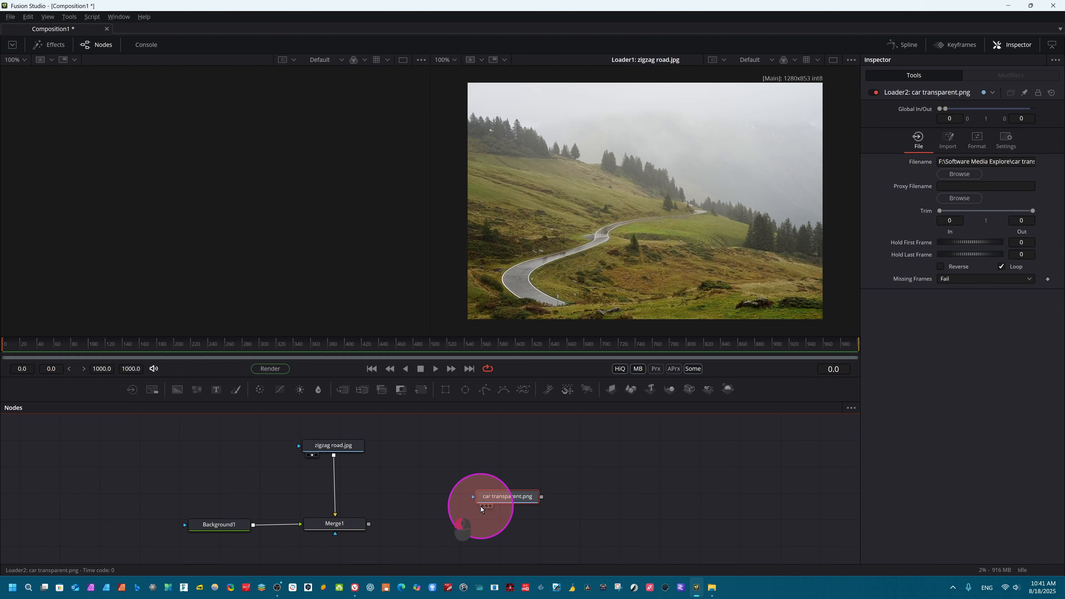
{"action": "left_click", "coordinate": [483, 506]}
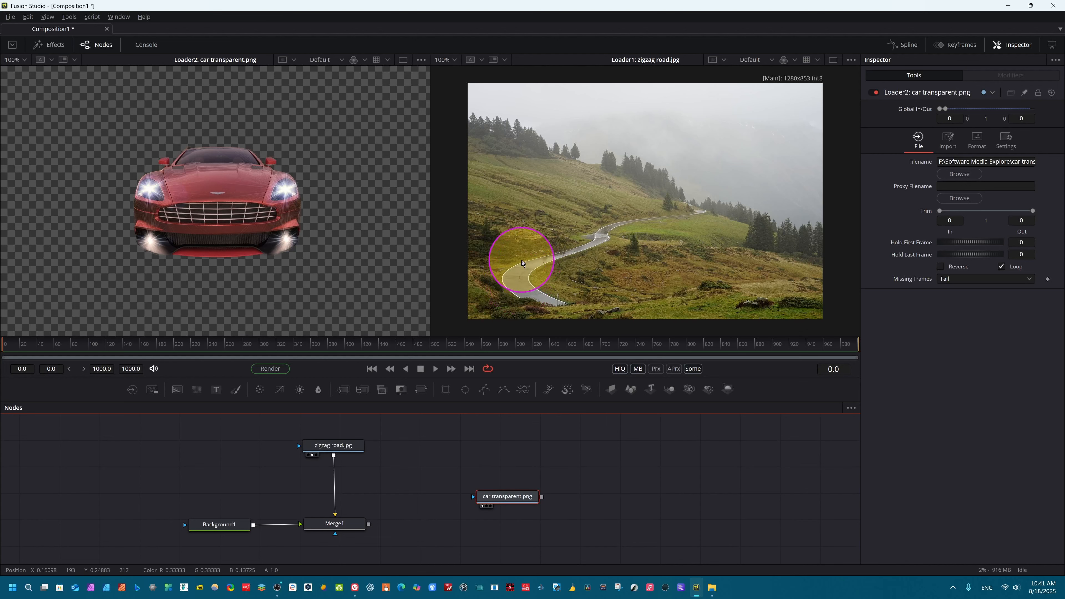
Undo merging car transparent.png into the connection between zigzag road.jpg and Merge1, and move the car node aside
{"action": "left_click_drag", "start_coordinate": [331, 448], "coordinate": [336, 440]}
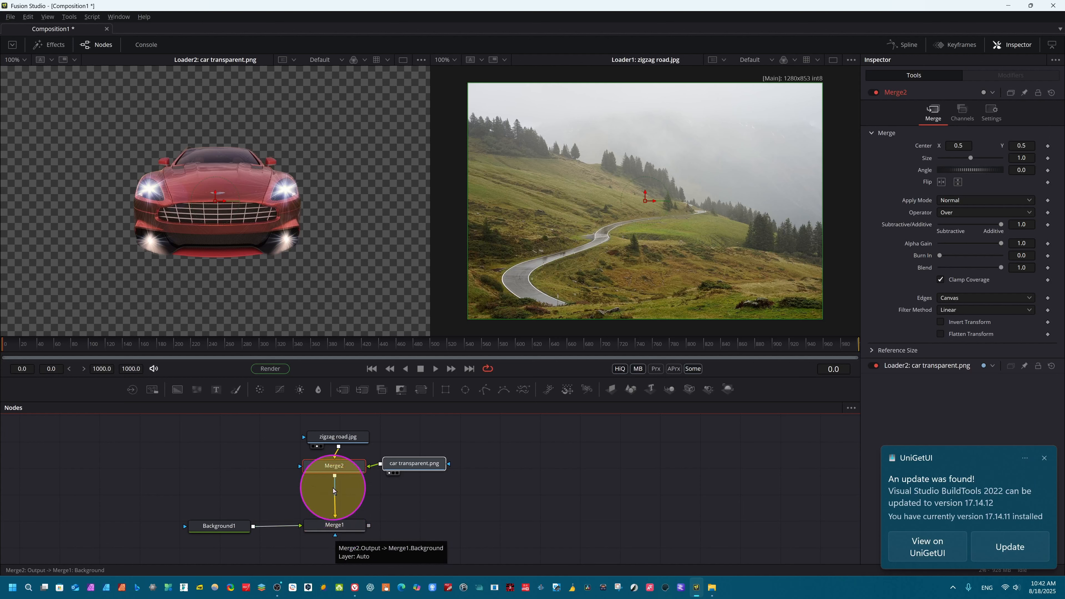
{"action": "key", "text": "ctrl+z"}
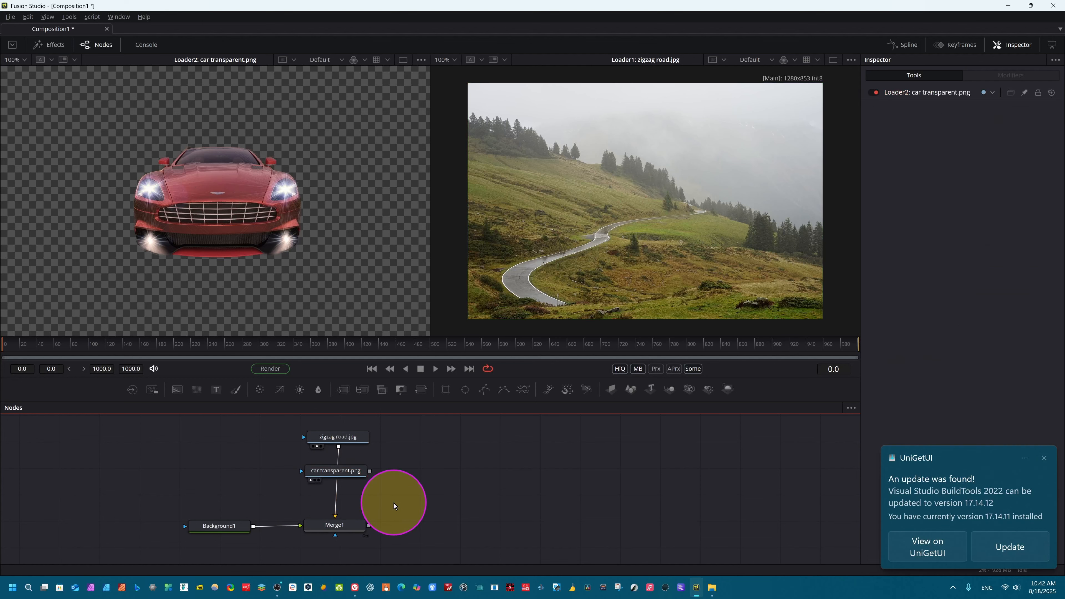
{"action": "left_click_drag", "start_coordinate": [335, 472], "coordinate": [447, 479]}
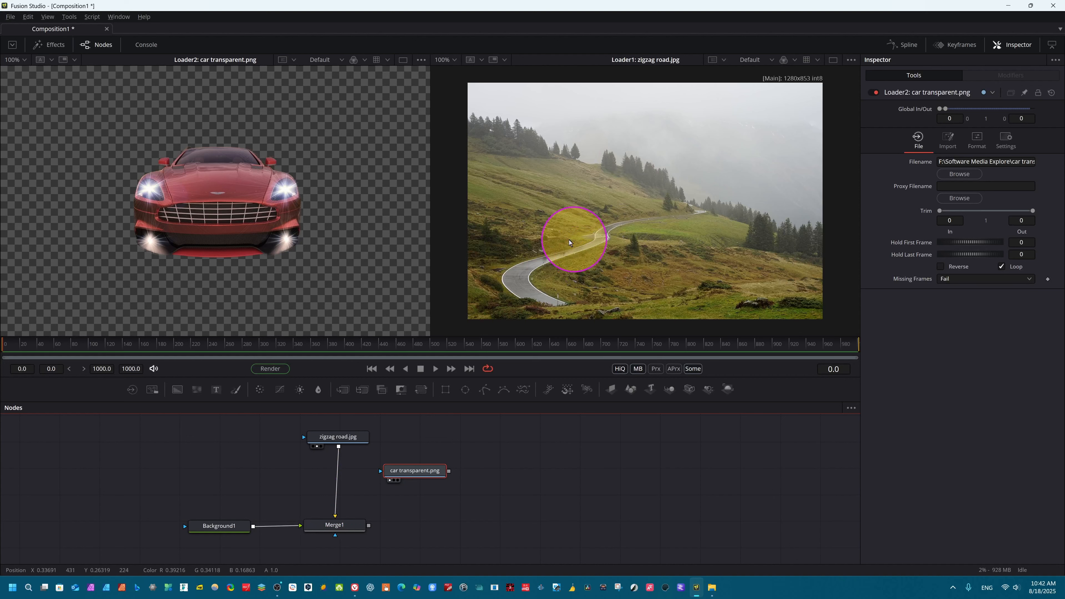
Merge car transparent.png into the connection between zigzag road.jpg and Merge1, and spread the nodes apart for a clear layout
{"action": "left_click", "coordinate": [330, 528]}
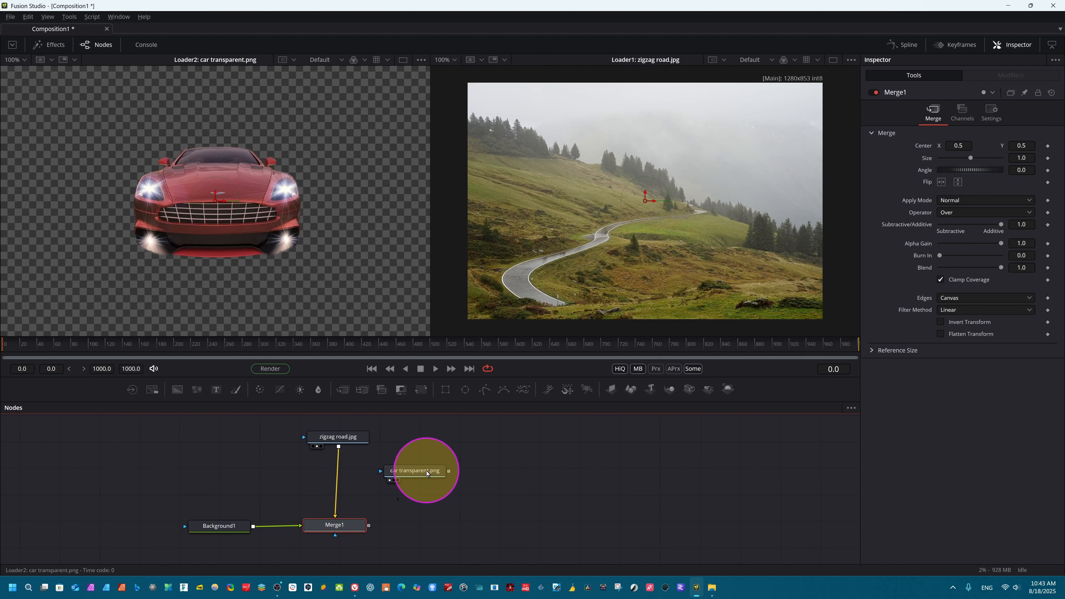
{"action": "left_click_drag", "start_coordinate": [427, 473], "coordinate": [334, 495]}
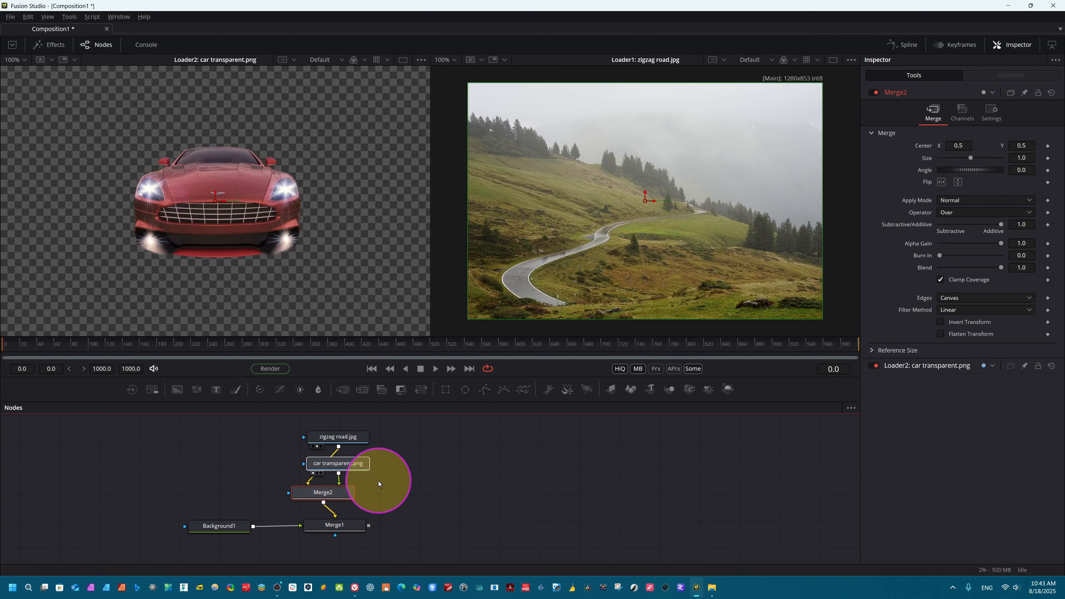
{"action": "left_click_drag", "start_coordinate": [225, 529], "coordinate": [229, 543]}
{"action": "left_click_drag", "start_coordinate": [335, 529], "coordinate": [327, 548]}
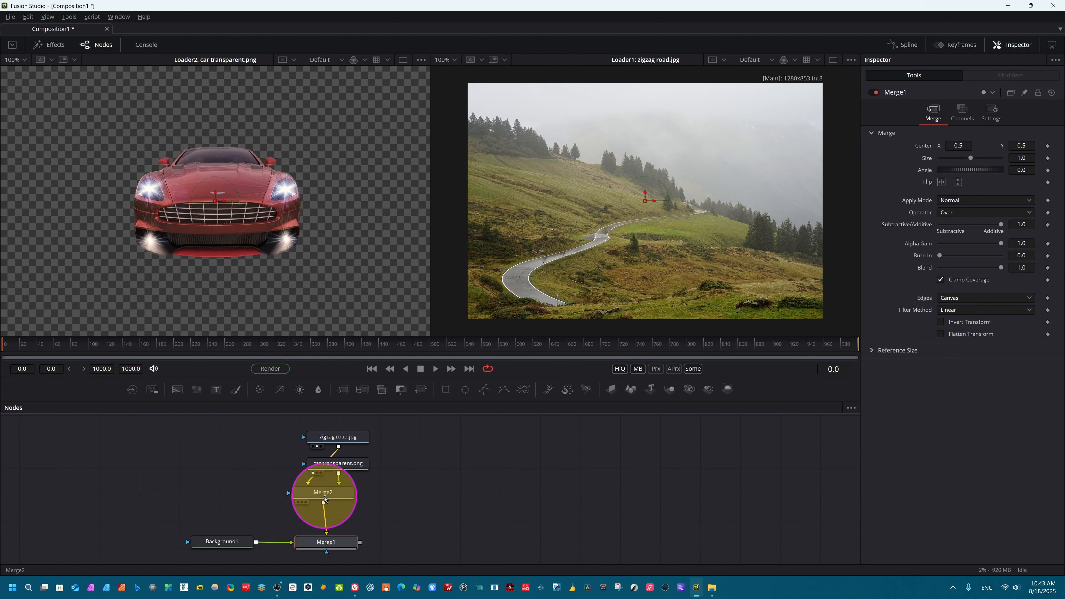
{"action": "left_click_drag", "start_coordinate": [325, 500], "coordinate": [333, 500]}
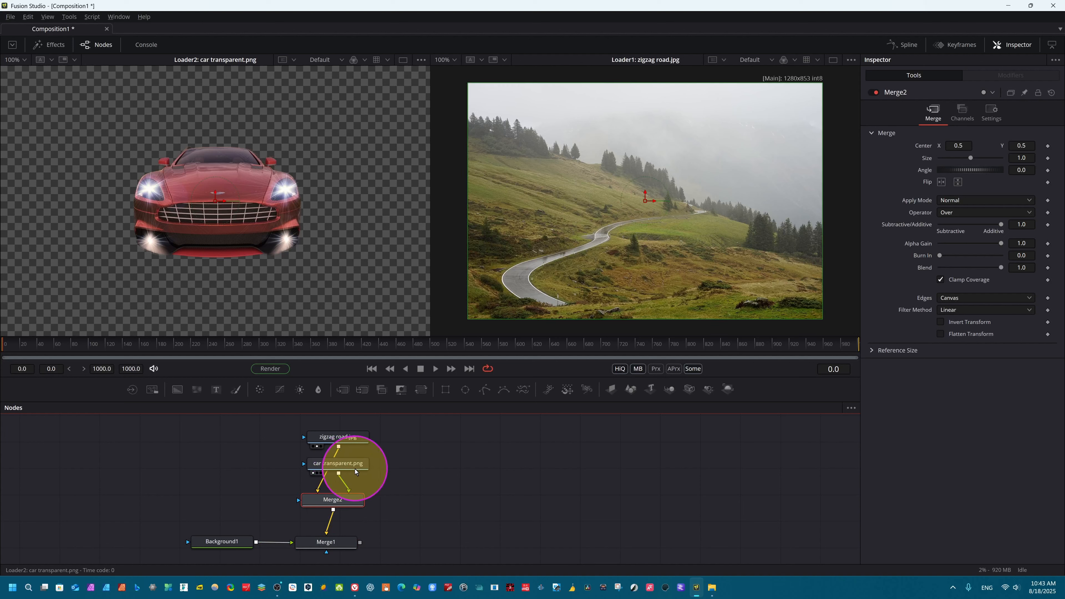
{"action": "left_click_drag", "start_coordinate": [345, 465], "coordinate": [397, 476]}
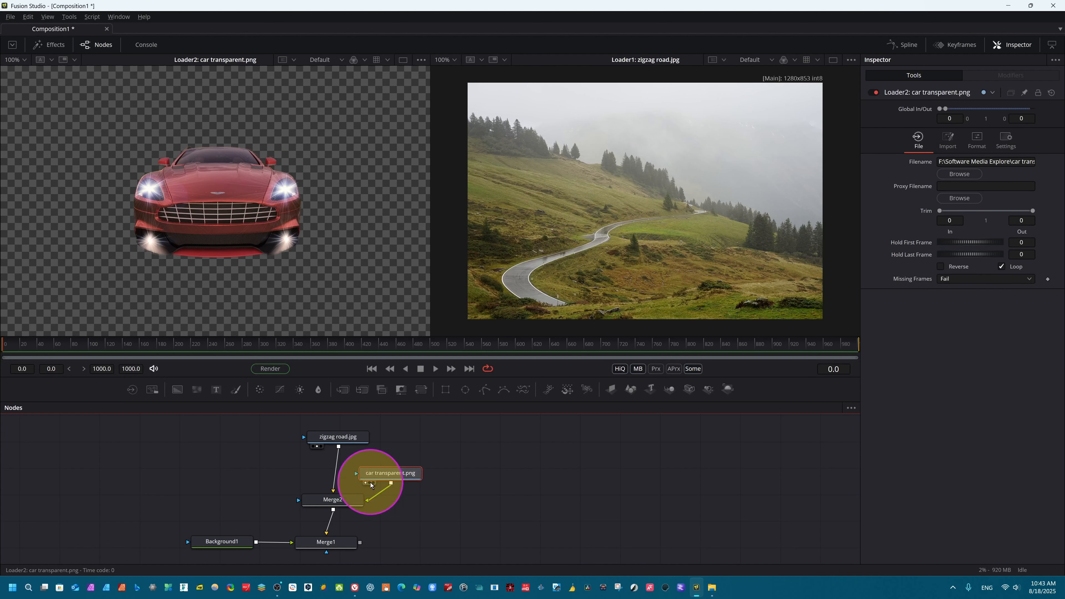
Show Merge2 in the second viewer to see the car over the road, and select Merge1
{"action": "left_click", "coordinate": [328, 502]}
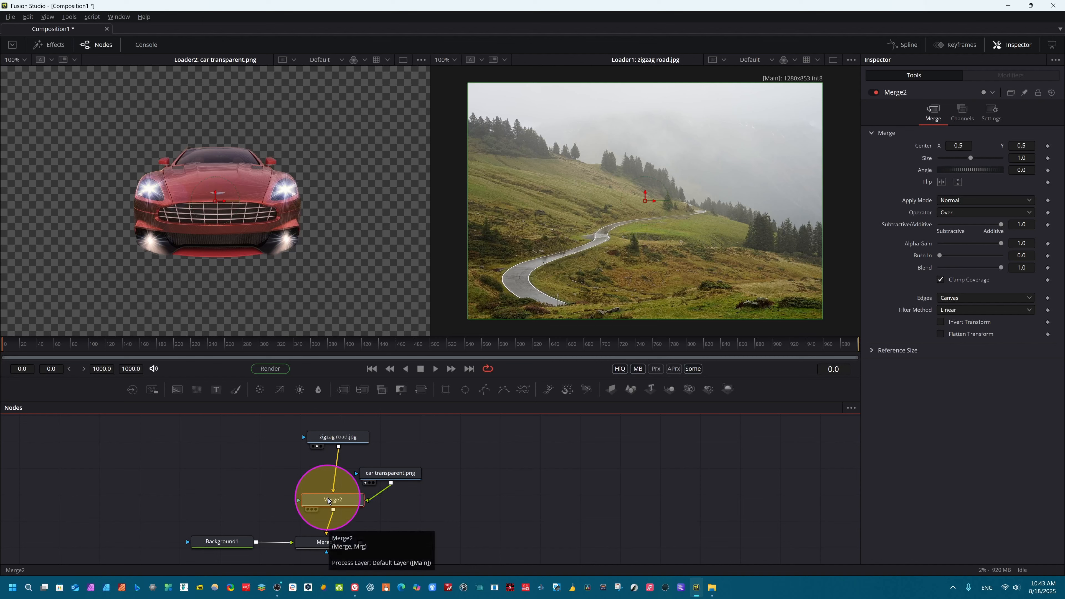
{"action": "key", "text": "2"}
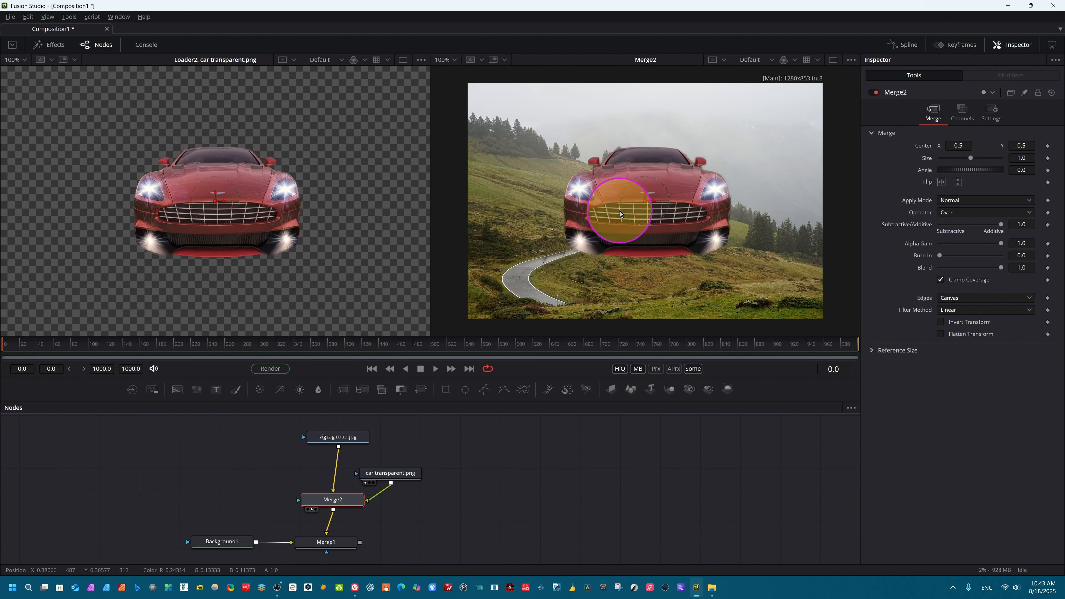
{"action": "left_click", "coordinate": [322, 544]}
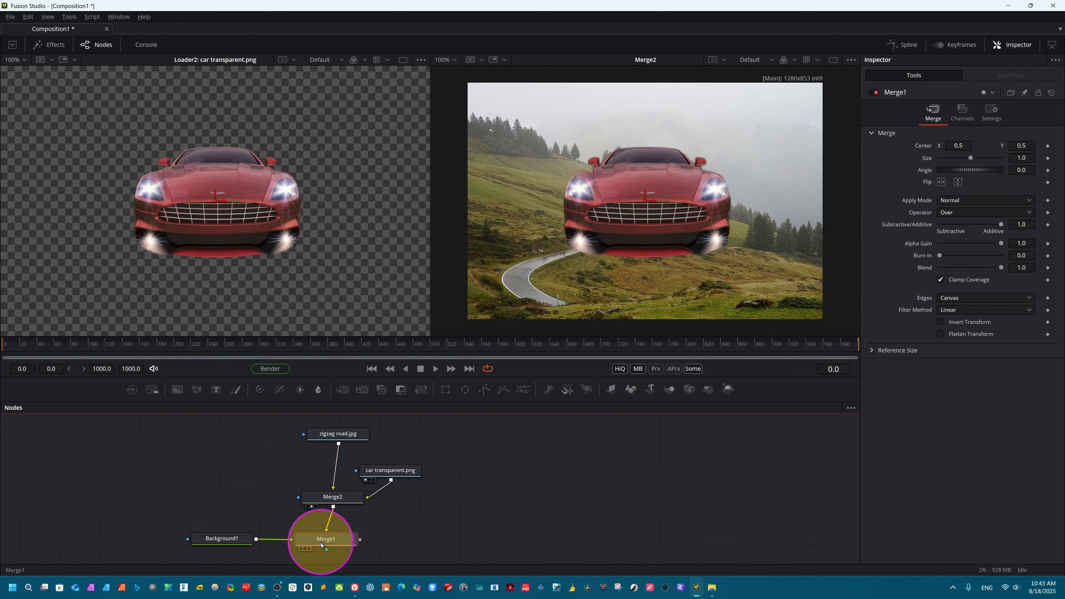
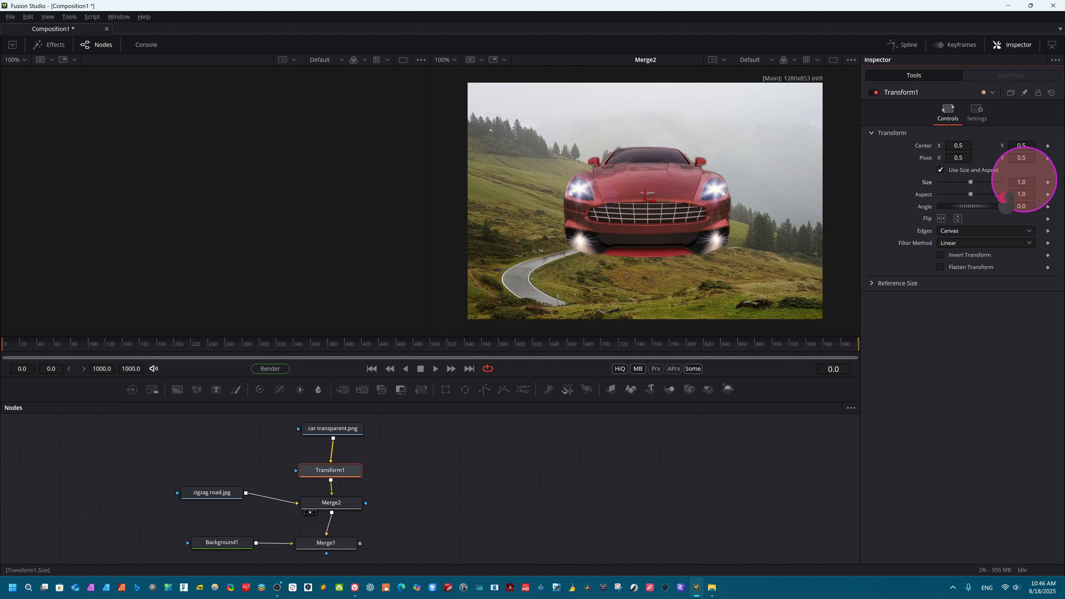
Set the car's Transform1 size to 0.15
{"action": "left_click_drag", "start_coordinate": [1026, 180], "coordinate": [613, 252]}
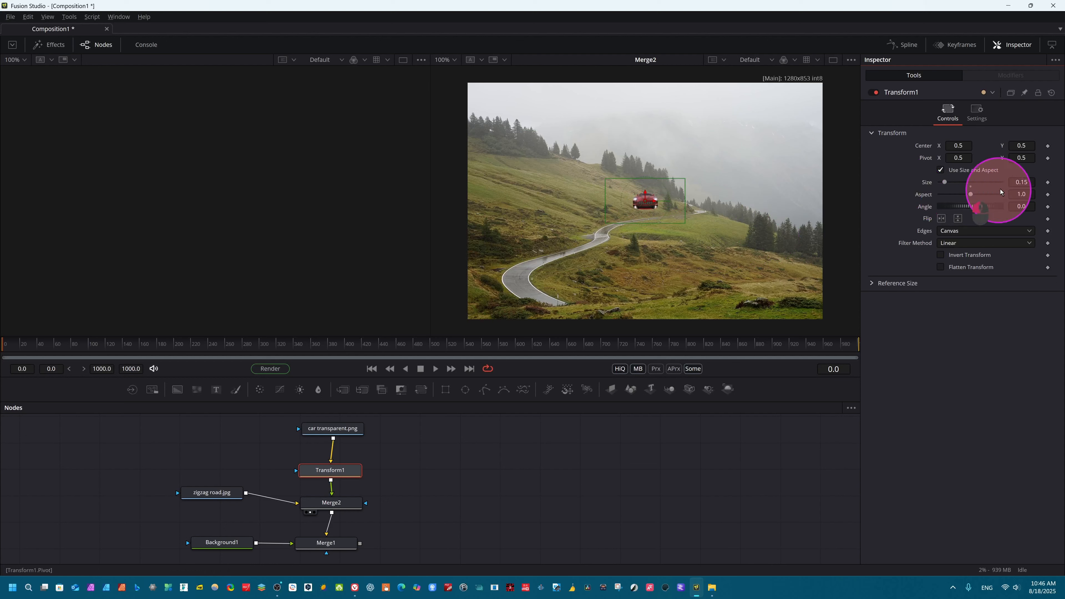
Position the car on the road's lower bend, with Transform1's center at about X 0.264, Y 0.273
{"action": "left_click_drag", "start_coordinate": [644, 197], "coordinate": [519, 282]}
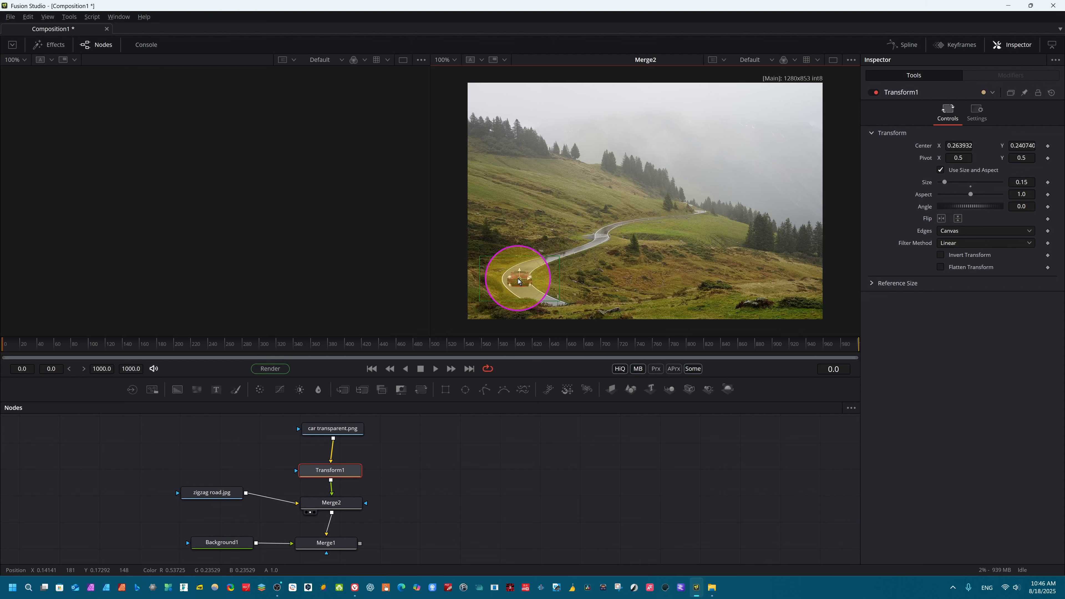
{"action": "left_click_drag", "start_coordinate": [518, 279], "coordinate": [518, 279]}
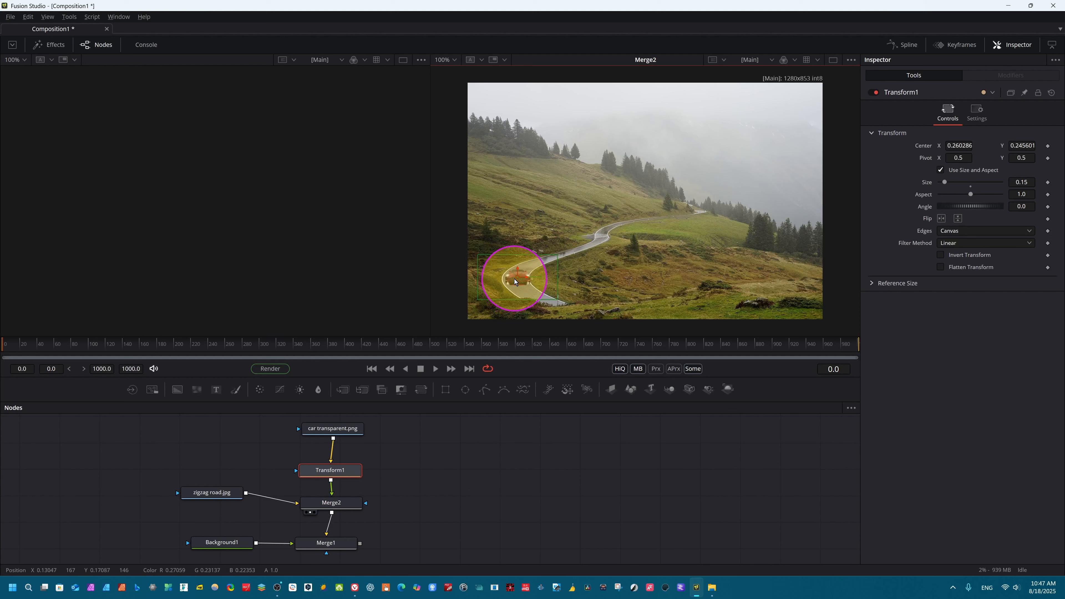
{"action": "mouse_move", "coordinate": [519, 276]}
{"action": "left_mouse_down"}
{"action": "mouse_move", "coordinate": [529, 263]}
{"action": "mouse_move", "coordinate": [524, 272]}
{"action": "left_mouse_up"}
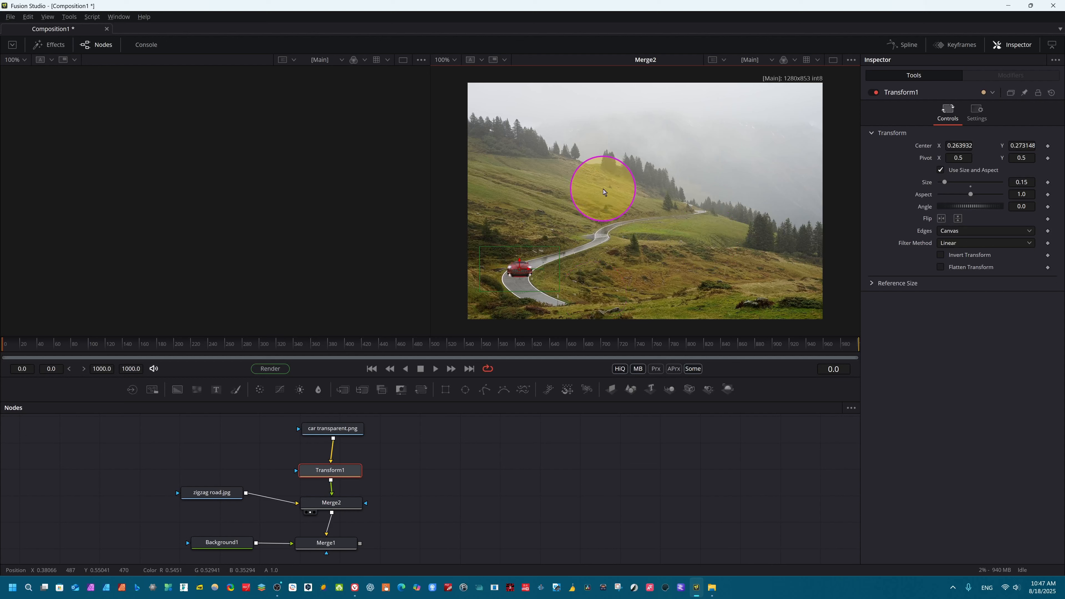
Insert a Resize node after zigzag road.jpg
{"action": "left_click", "coordinate": [217, 495]}
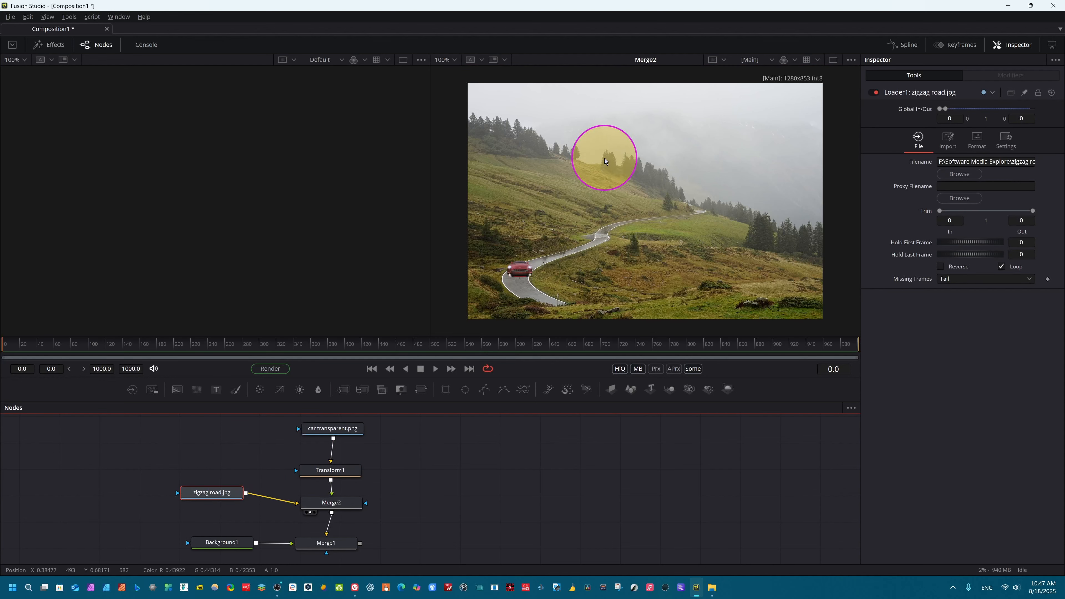
{"action": "key", "text": "shift+space"}
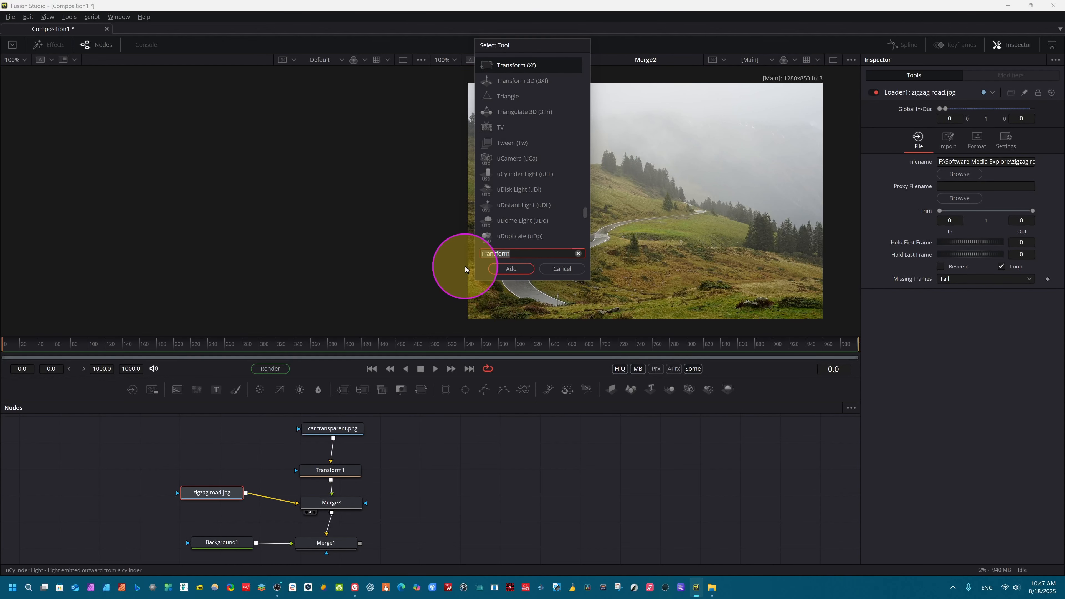
{"action": "type", "text": "resize"}
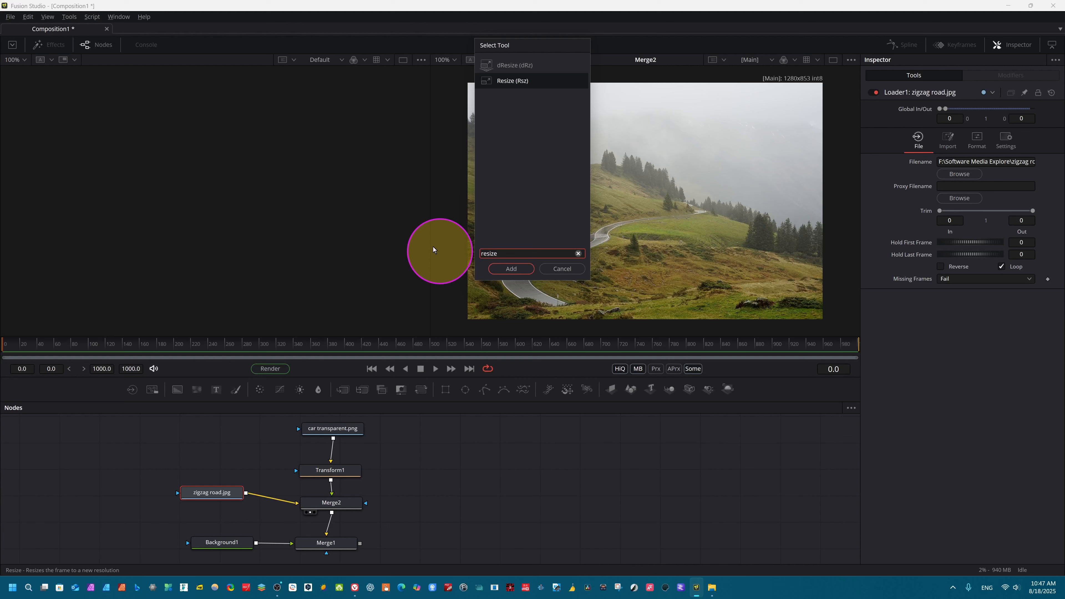
{"action": "left_click", "coordinate": [511, 80]}
{"action": "left_click", "coordinate": [519, 268]}
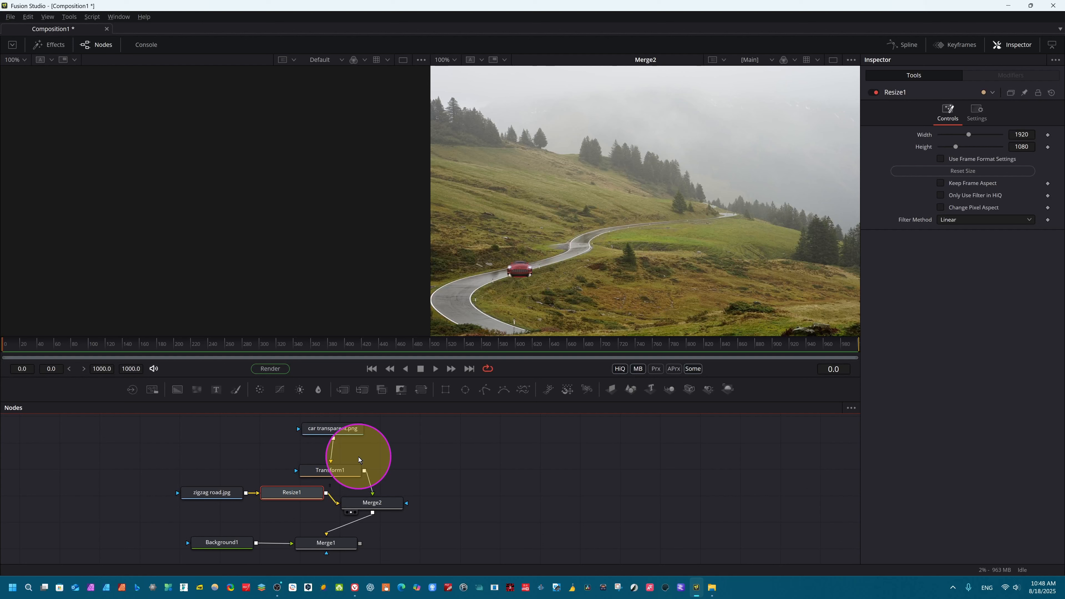
Look through the list of tools that can be added to the composition, and leave it without adding one
{"action": "key", "text": "shift+space"}
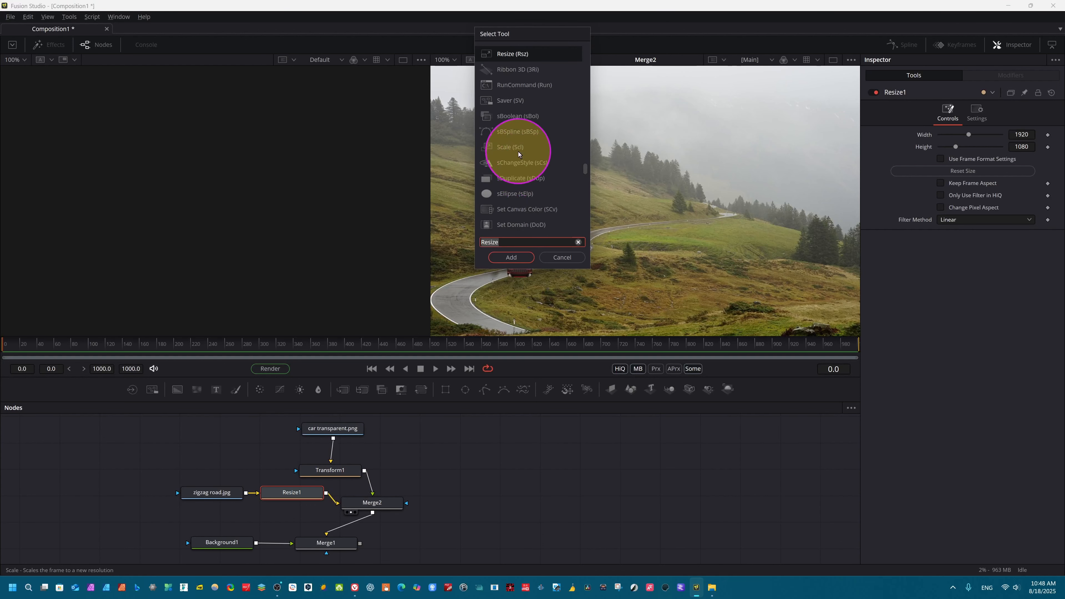
{"action": "scroll", "coordinate": [519, 151], "scroll_direction": "up", "scroll_amount": 10}
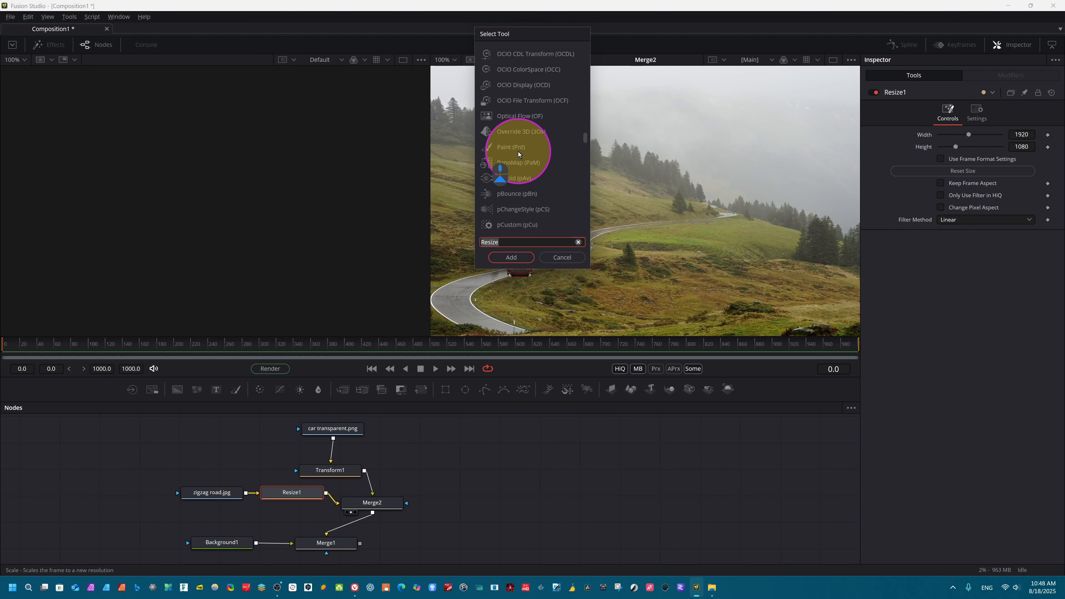
{"action": "scroll", "coordinate": [518, 153], "scroll_direction": "up", "scroll_amount": 15}
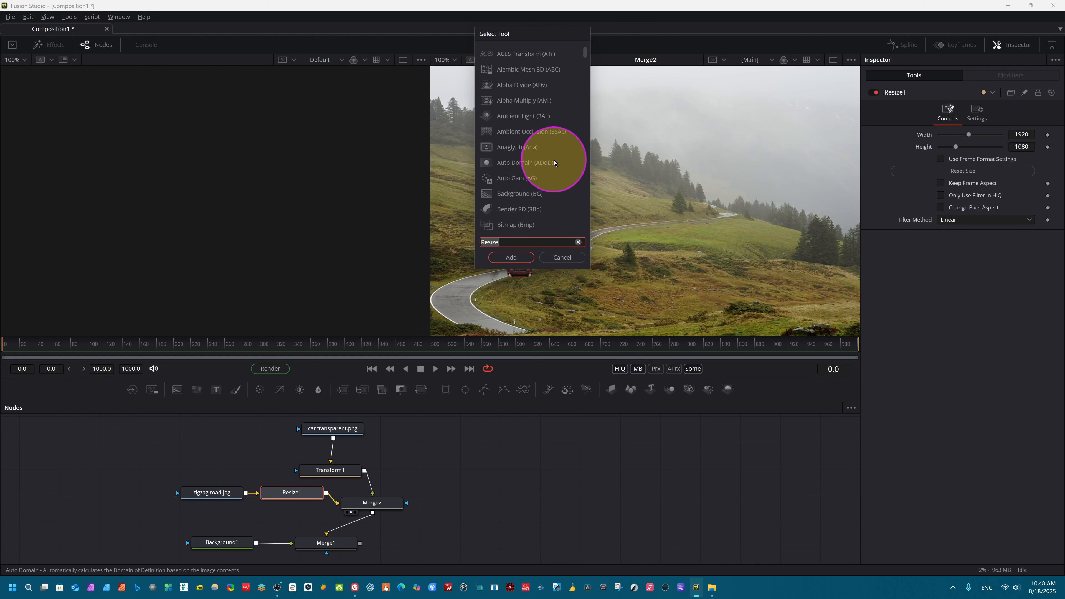
{"action": "scroll", "coordinate": [527, 96], "scroll_direction": "down", "scroll_amount": 6}
{"action": "scroll", "coordinate": [525, 105], "scroll_direction": "down", "scroll_amount": 15}
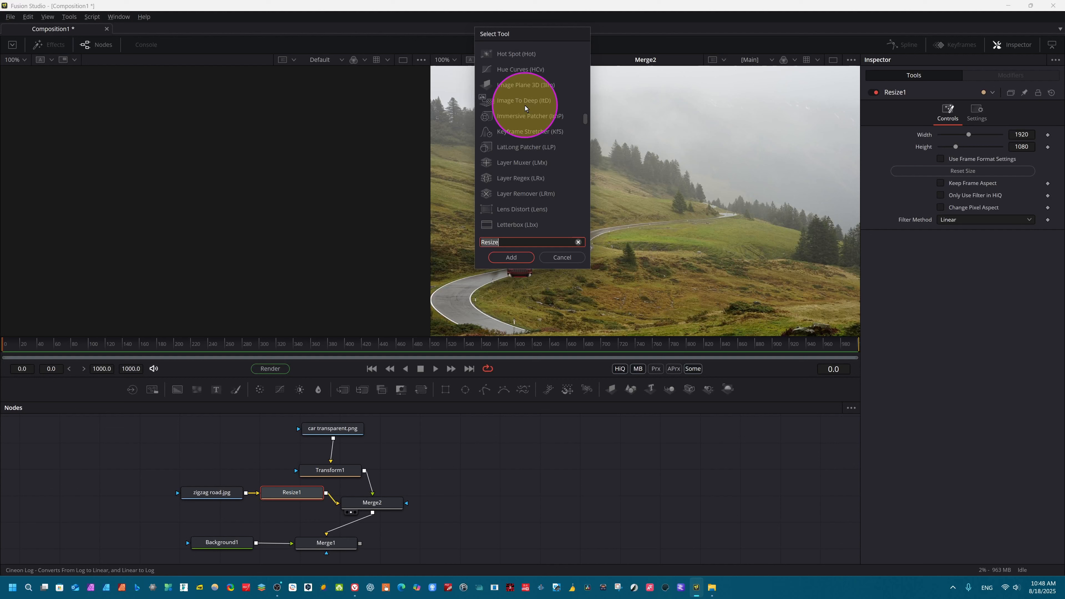
{"action": "scroll", "coordinate": [522, 129], "scroll_direction": "up", "scroll_amount": 10}
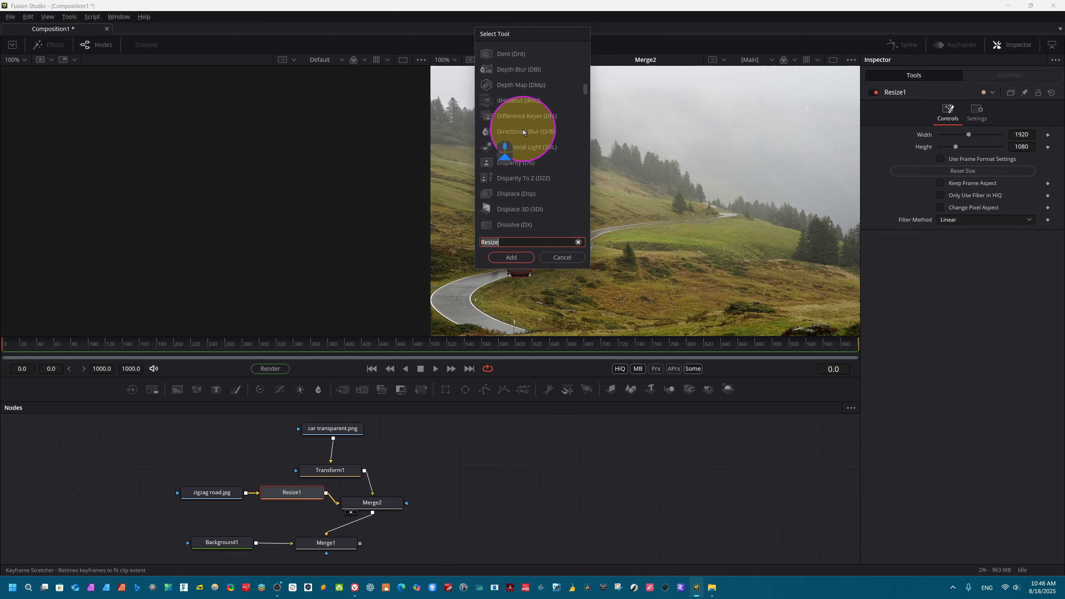
{"action": "scroll", "coordinate": [522, 129], "scroll_direction": "up", "scroll_amount": 10}
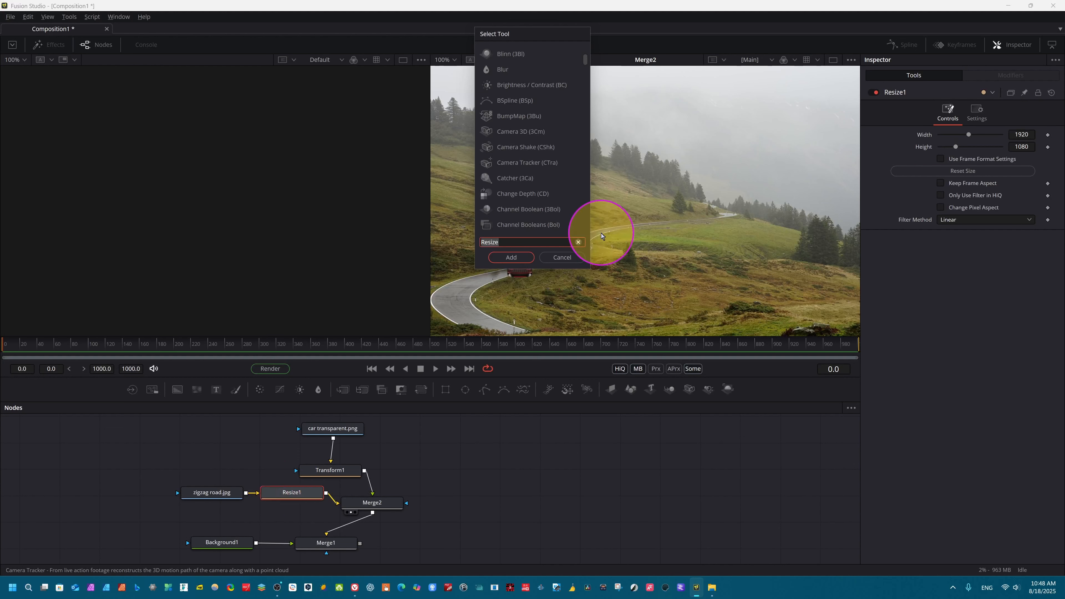
{"action": "left_click", "coordinate": [562, 257]}
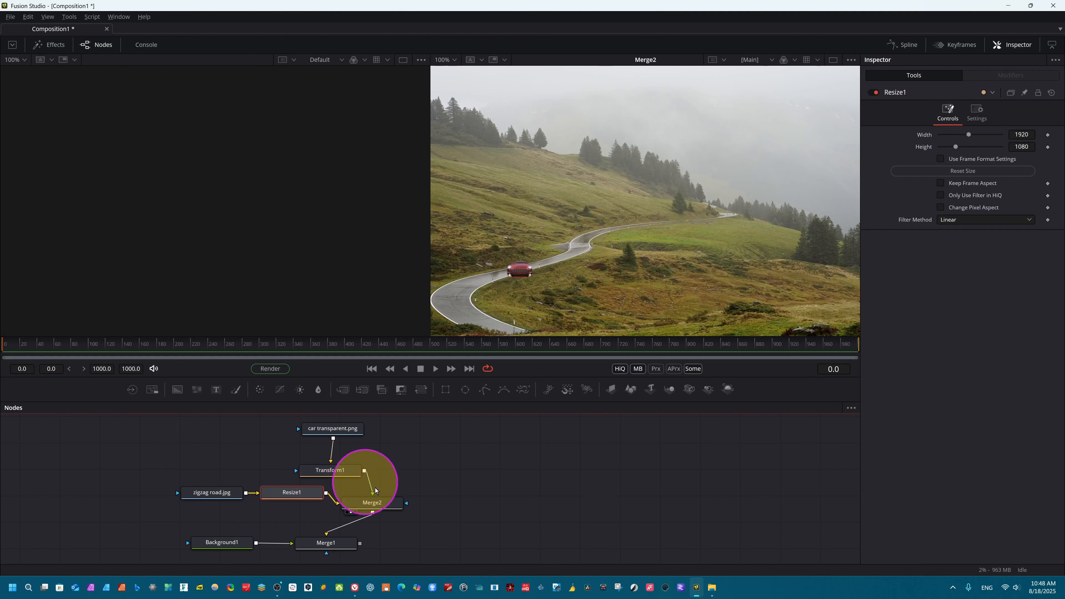
Set Resize1's width to 1205 and height to 720
{"action": "left_click", "coordinate": [287, 494]}
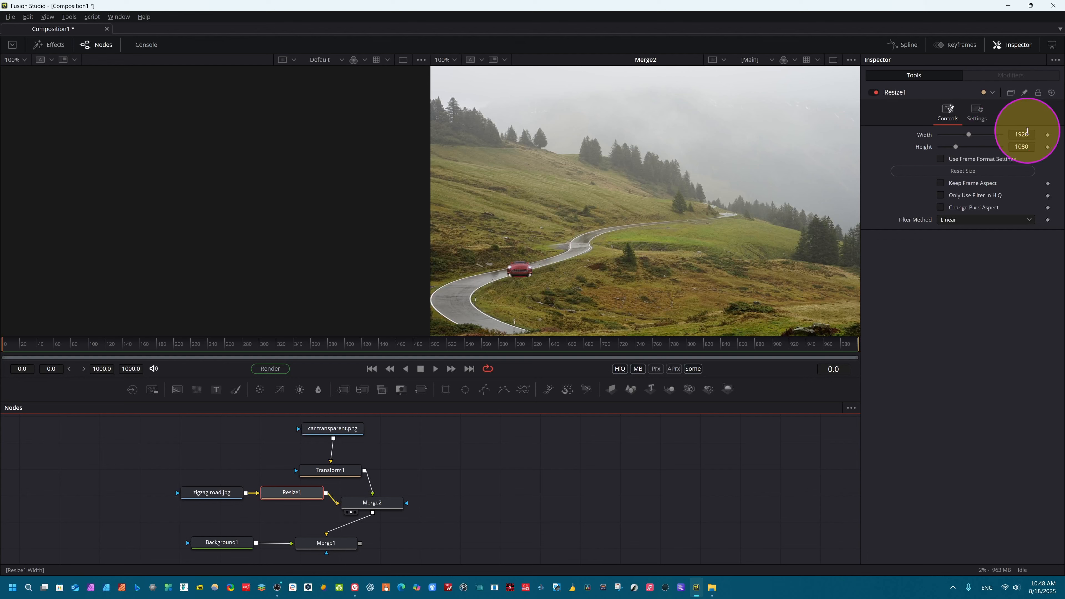
{"action": "left_click", "coordinate": [1020, 135]}
{"action": "left_click_drag", "start_coordinate": [1020, 134], "coordinate": [675, 172]}
{"action": "left_click_drag", "start_coordinate": [976, 147], "coordinate": [848, 178]}
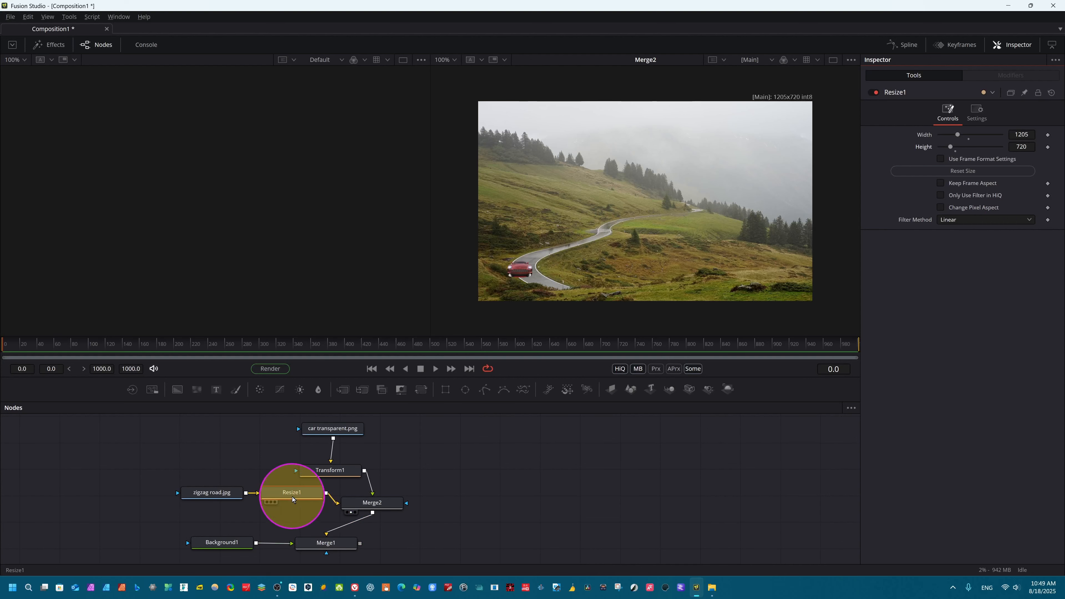
Undo the size changes and the insertion of the Resize node
{"action": "key", "text": "ctrl+z"}
{"action": "key", "text": "ctrl+z"}
{"action": "key", "text": "ctrl+z"}
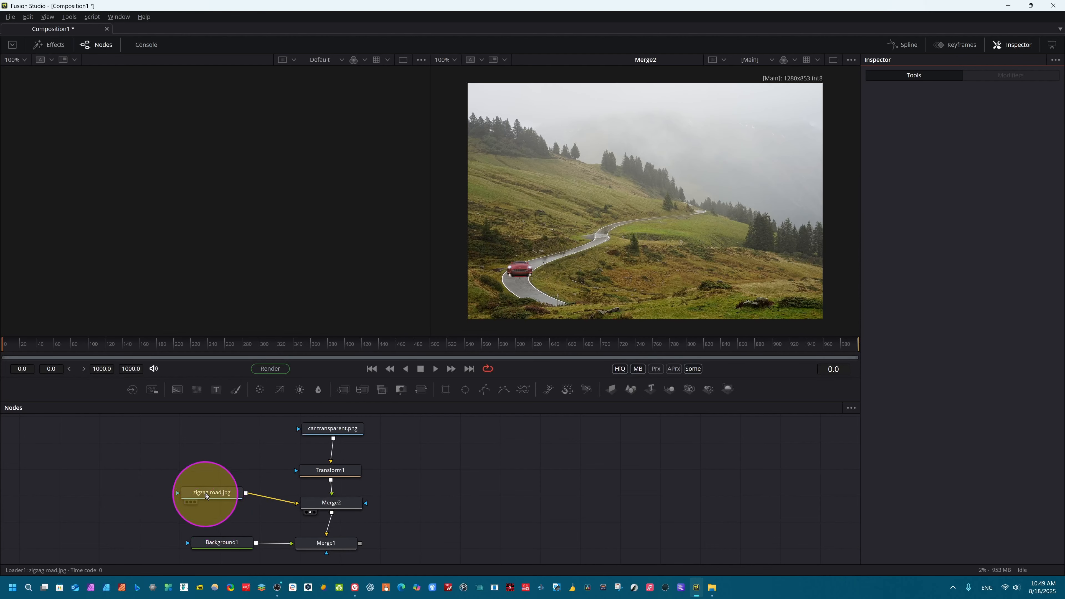
Adjust the car's Transform1 center to about X 0.261, Y 0.275 and set its pivot Y to 0.475
{"action": "left_click_drag", "start_coordinate": [208, 493], "coordinate": [230, 500]}
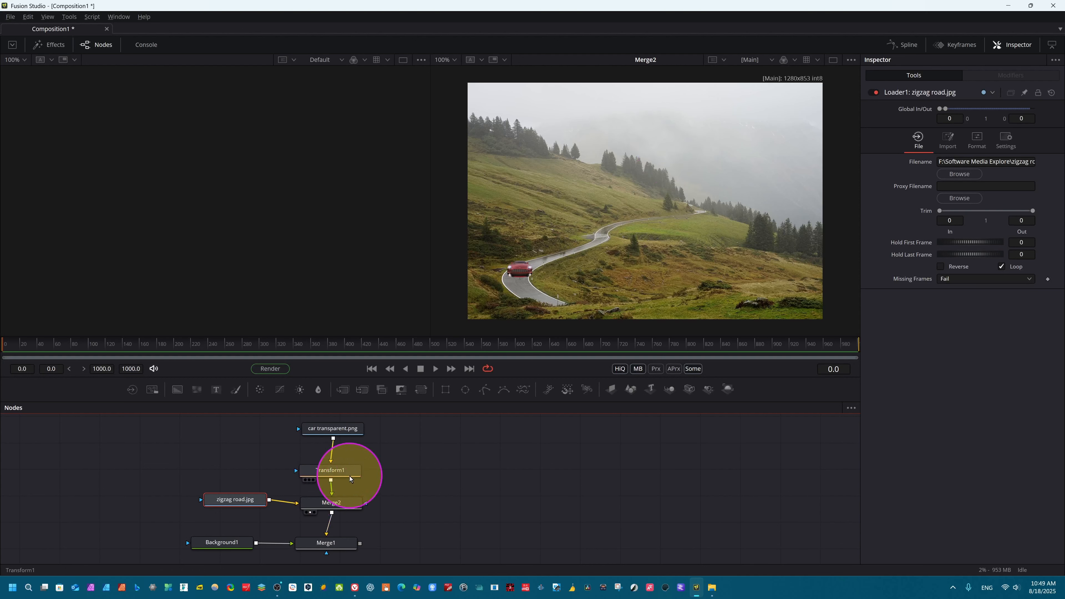
{"action": "left_click", "coordinate": [334, 476]}
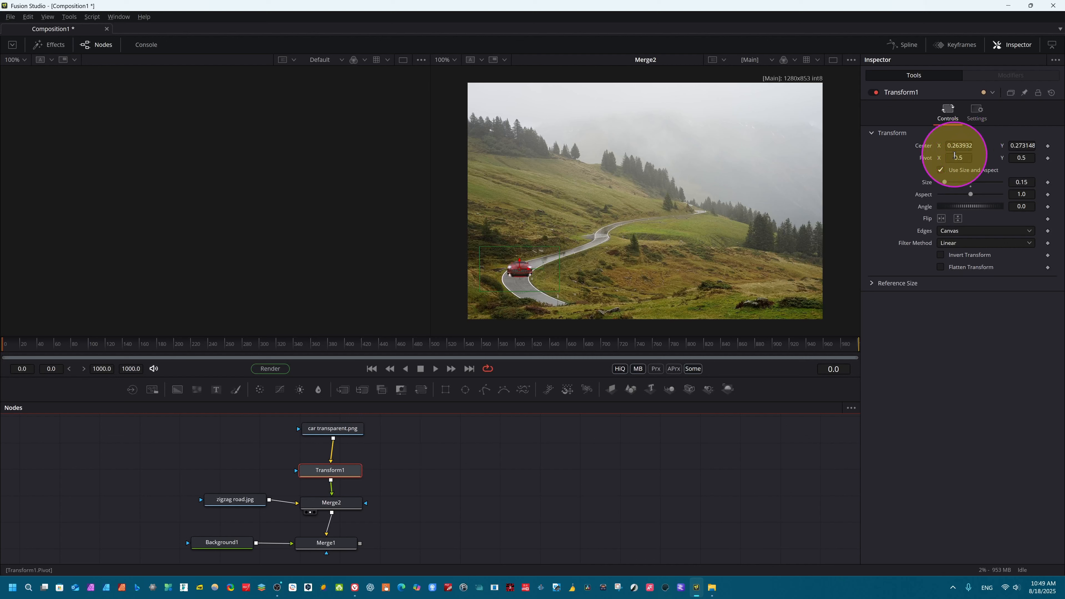
{"action": "left_click_drag", "start_coordinate": [963, 147], "coordinate": [971, 207]}
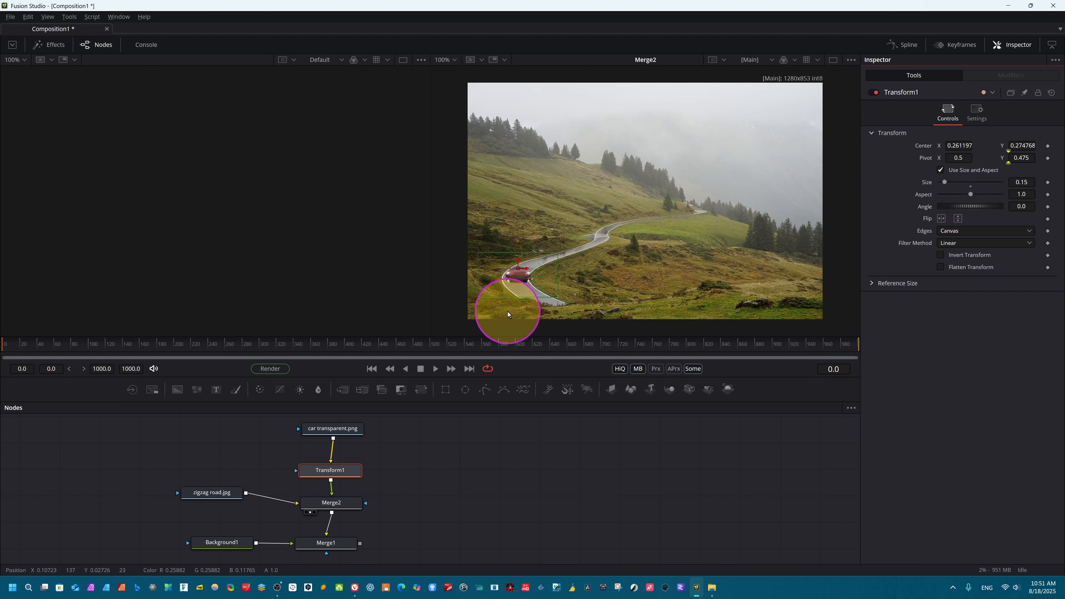
{"action": "mouse_move", "coordinate": [507, 311]}
{"action": "left_mouse_down"}
{"action": "mouse_move", "coordinate": [519, 272]}
{"action": "mouse_move", "coordinate": [524, 293]}
{"action": "mouse_move", "coordinate": [506, 278]}
{"action": "mouse_move", "coordinate": [528, 261]}
{"action": "mouse_move", "coordinate": [507, 247]}
{"action": "mouse_move", "coordinate": [533, 269]}
{"action": "mouse_move", "coordinate": [602, 272]}
{"action": "left_mouse_up"}
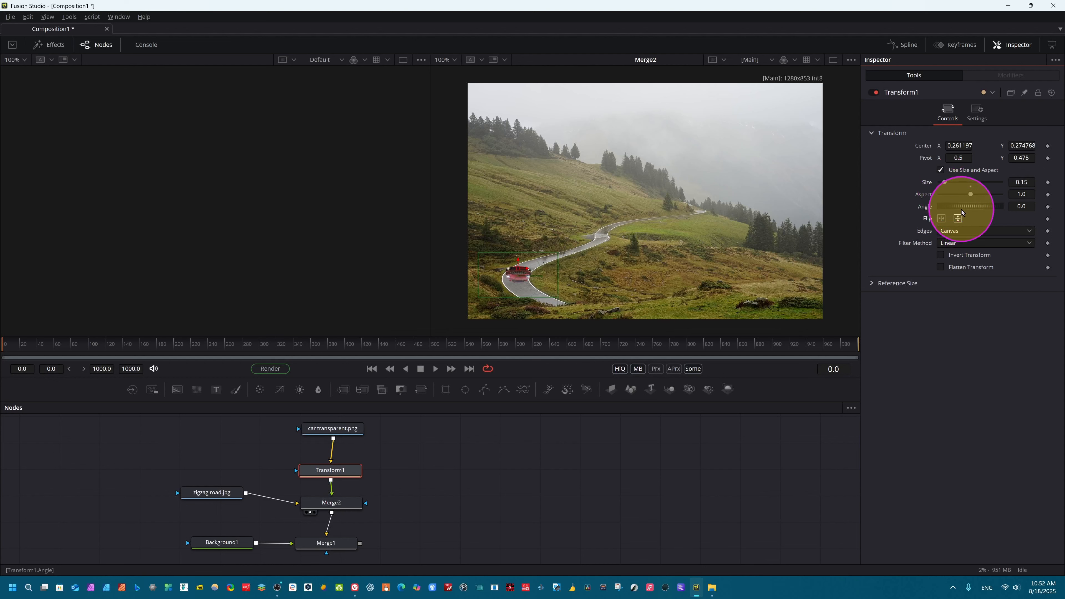
Try the vertical and horizontal flips on the car's Transform1, and keep only the horizontal flip enabled
{"action": "left_click", "coordinate": [958, 219]}
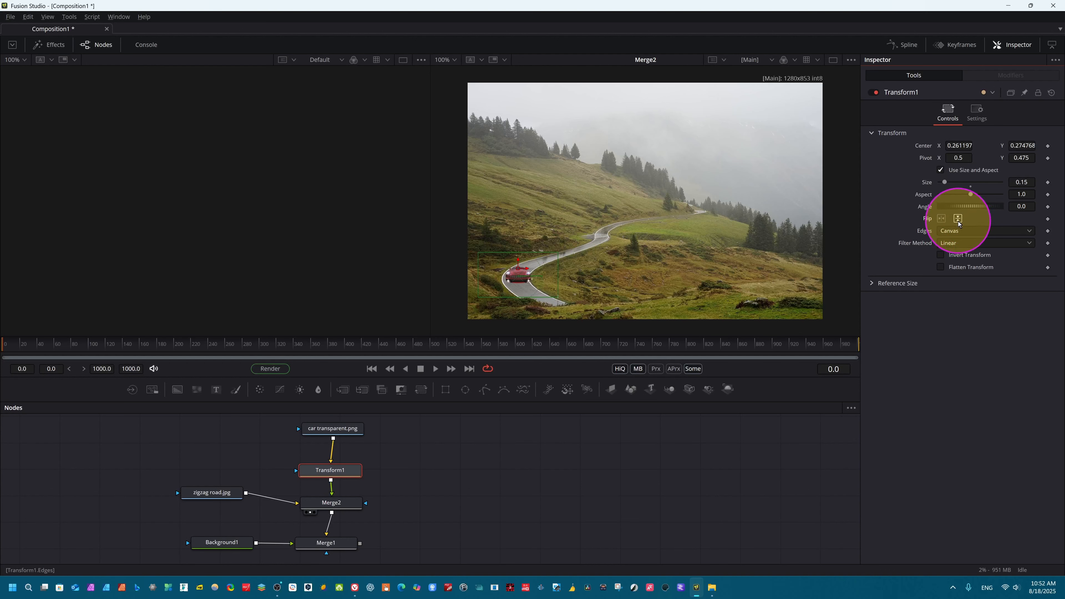
{"action": "left_click", "coordinate": [942, 218]}
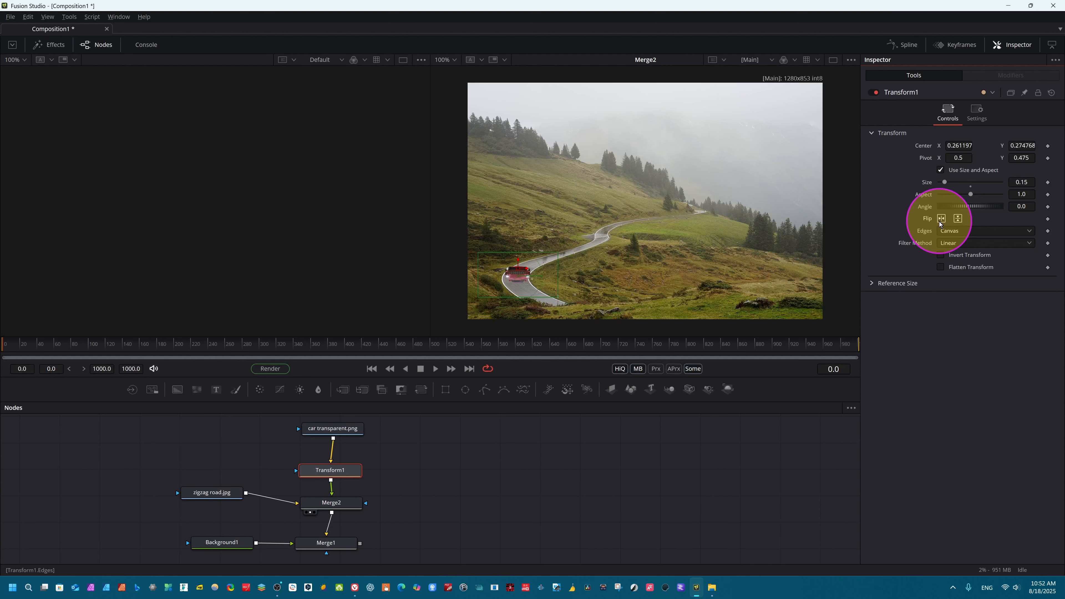
{"action": "left_click", "coordinate": [945, 220]}
{"action": "left_click", "coordinate": [954, 219]}
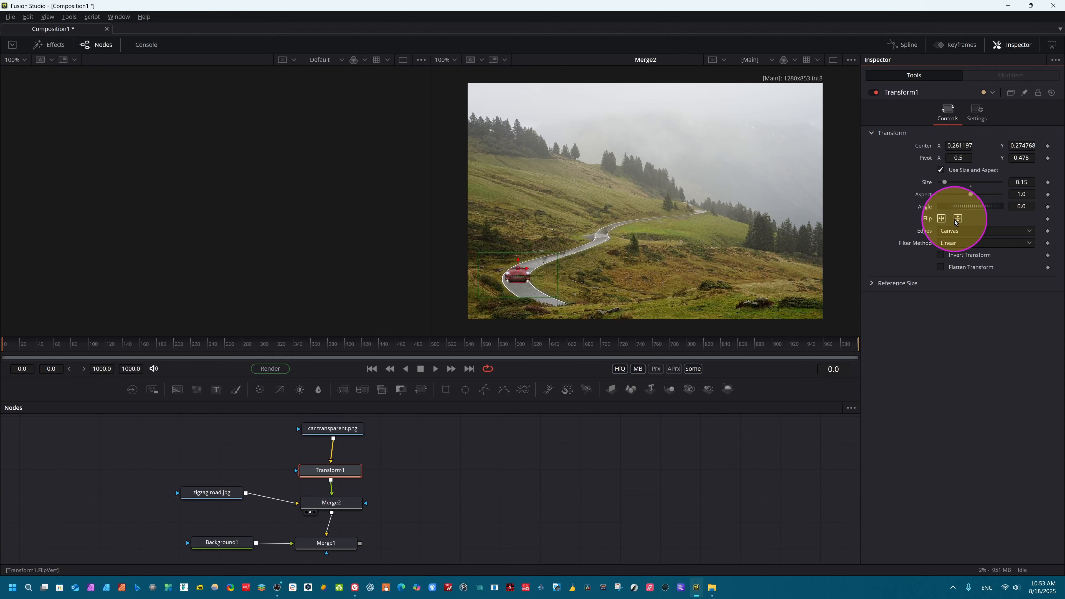
{"action": "key", "text": "ctrl"}
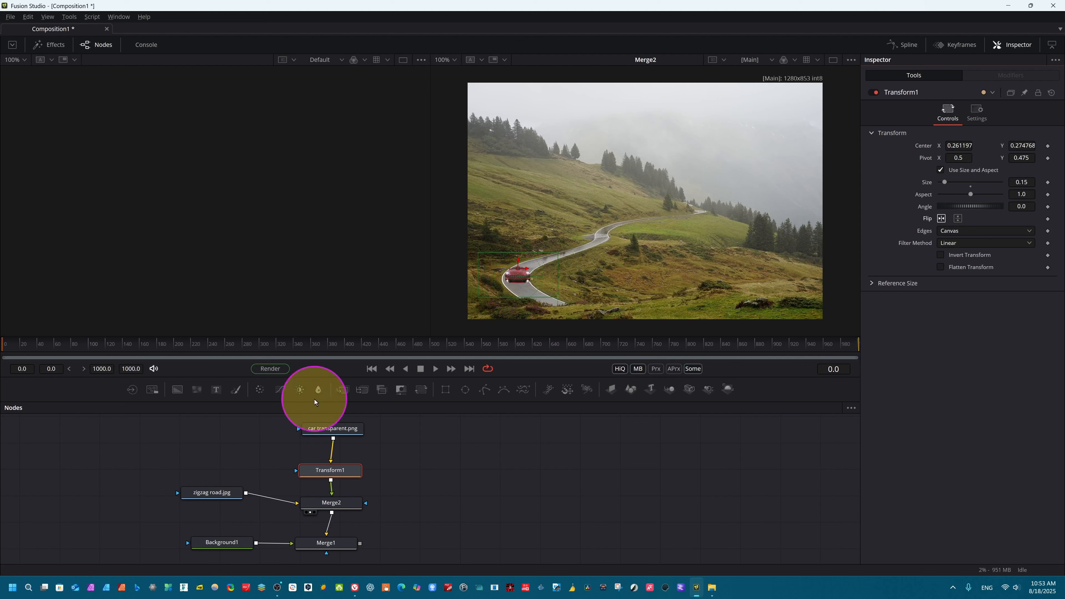
Start the render range at frame 87, and keyframe Transform1's Center at frame 0 with Y about 0.237
{"action": "left_click", "coordinate": [2, 352]}
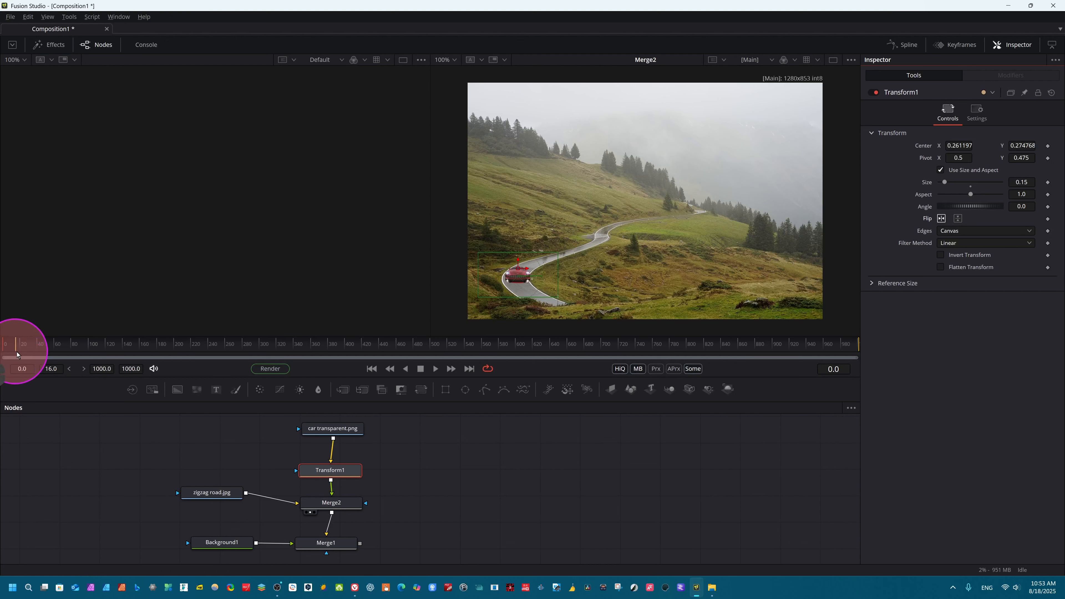
{"action": "left_click_drag", "start_coordinate": [17, 354], "coordinate": [77, 357]}
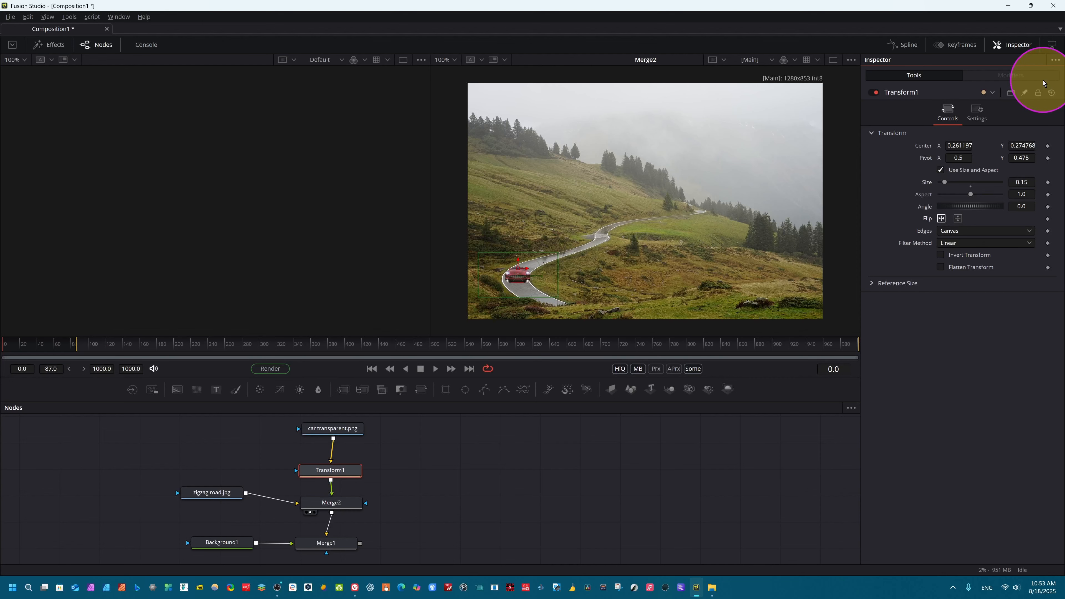
{"action": "left_click", "coordinate": [1047, 146]}
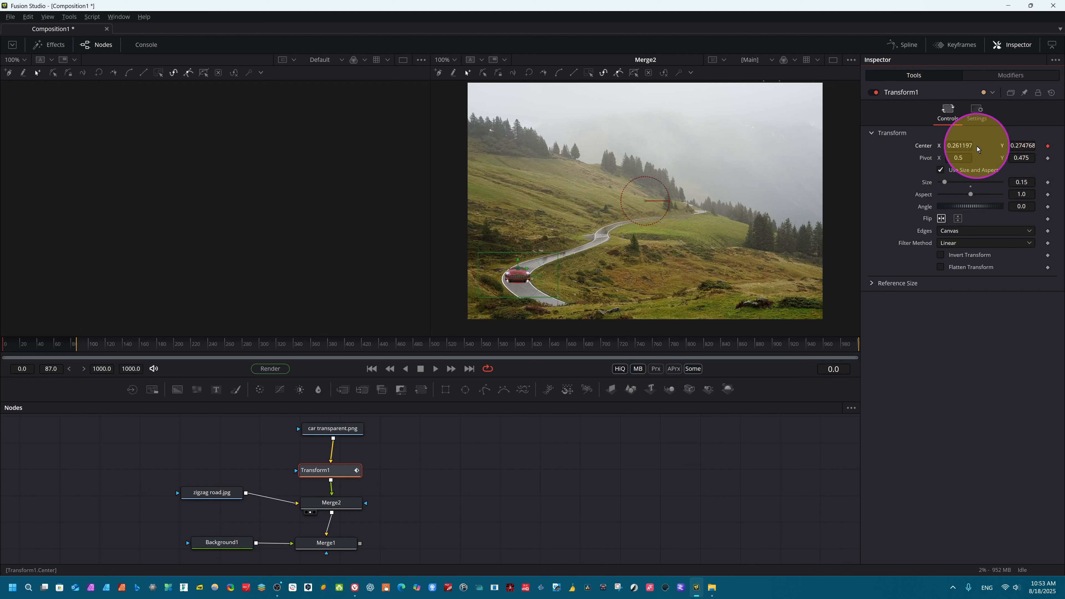
{"action": "left_click", "coordinate": [1012, 146]}
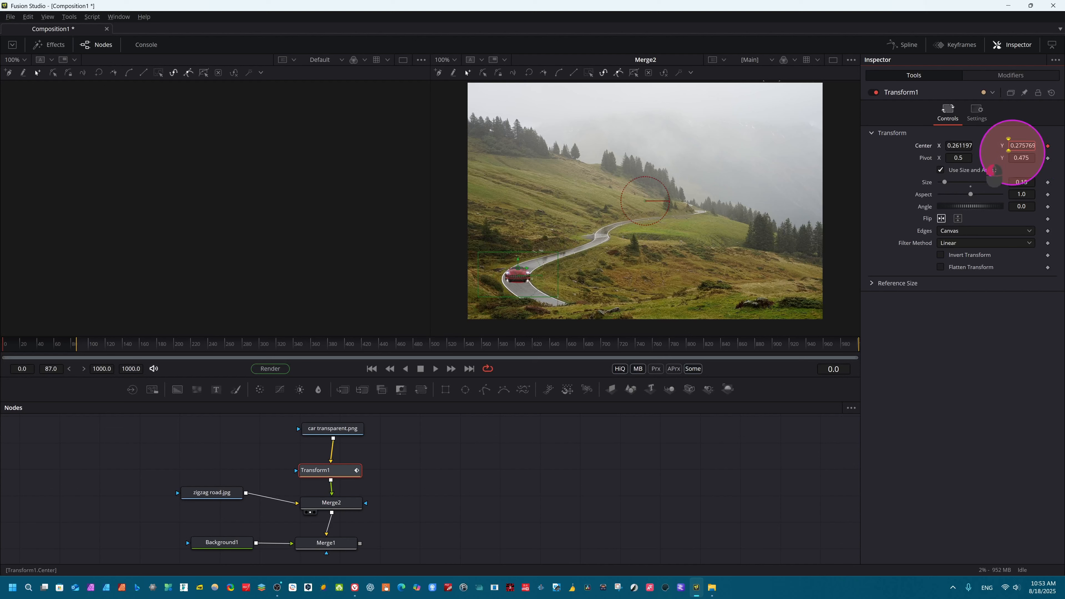
{"action": "left_click_drag", "start_coordinate": [1012, 153], "coordinate": [1000, 159]}
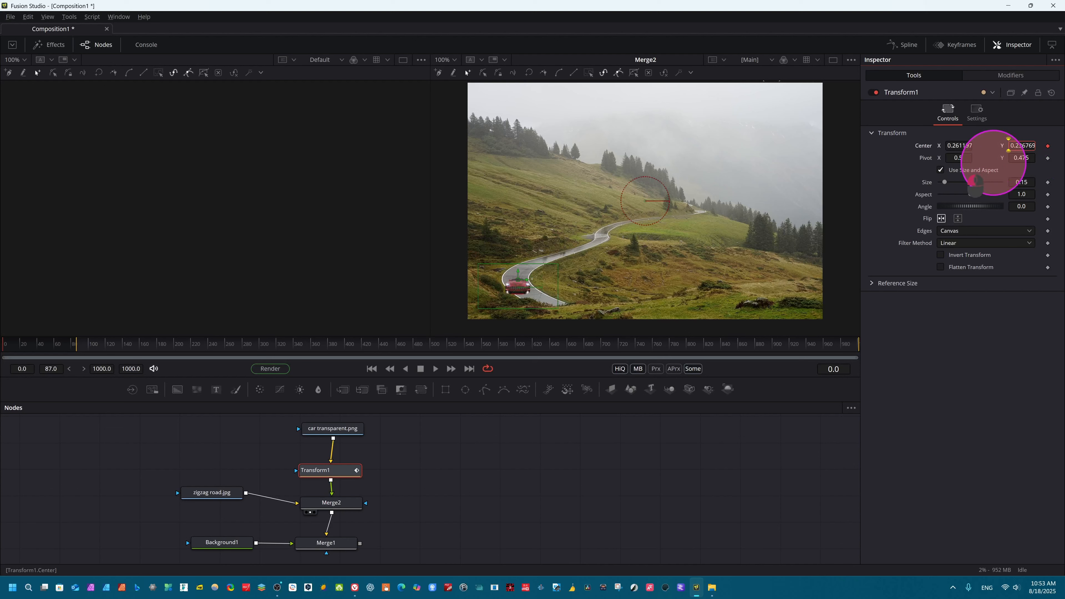
Keyframe the car's Center at frame 181 with X about 0.279 and Y about 0.216
{"action": "left_click", "coordinate": [81, 345]}
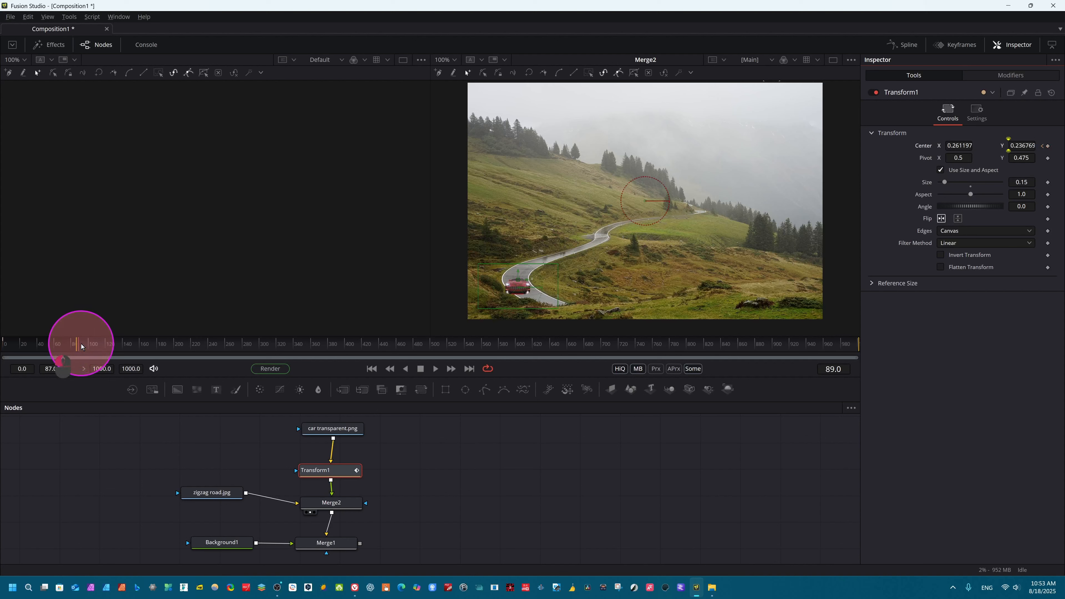
{"action": "left_click_drag", "start_coordinate": [82, 346], "coordinate": [140, 351]}
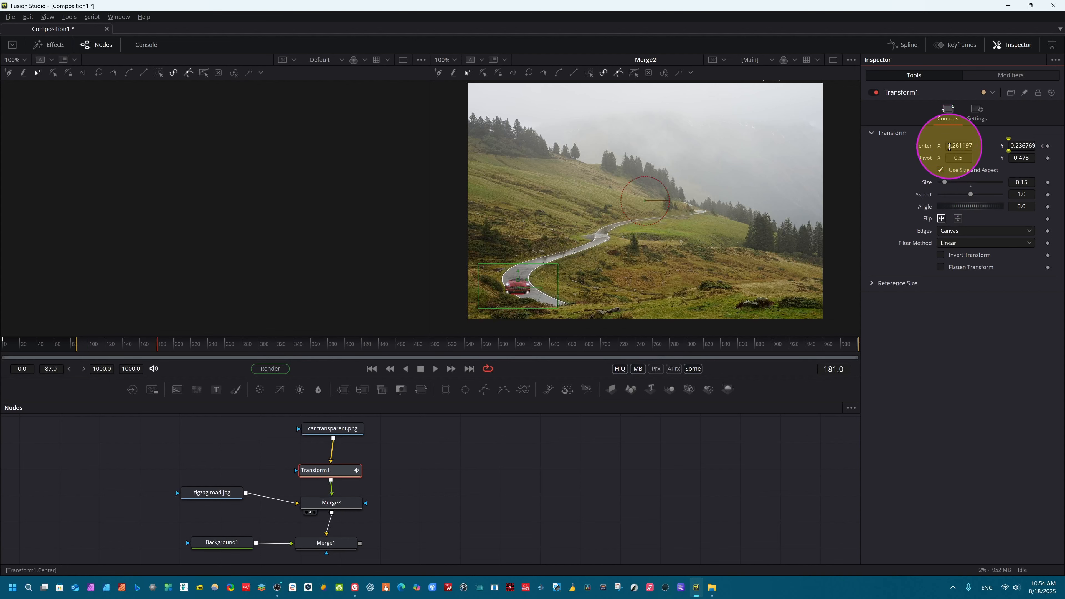
{"action": "left_click_drag", "start_coordinate": [951, 145], "coordinate": [955, 145]}
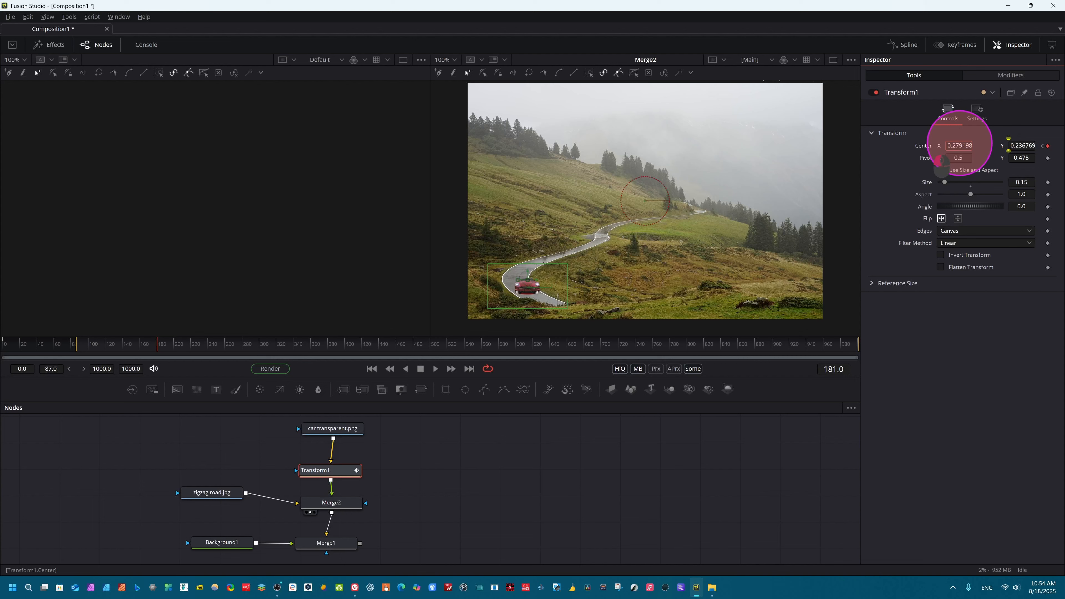
{"action": "left_click", "coordinate": [1023, 147]}
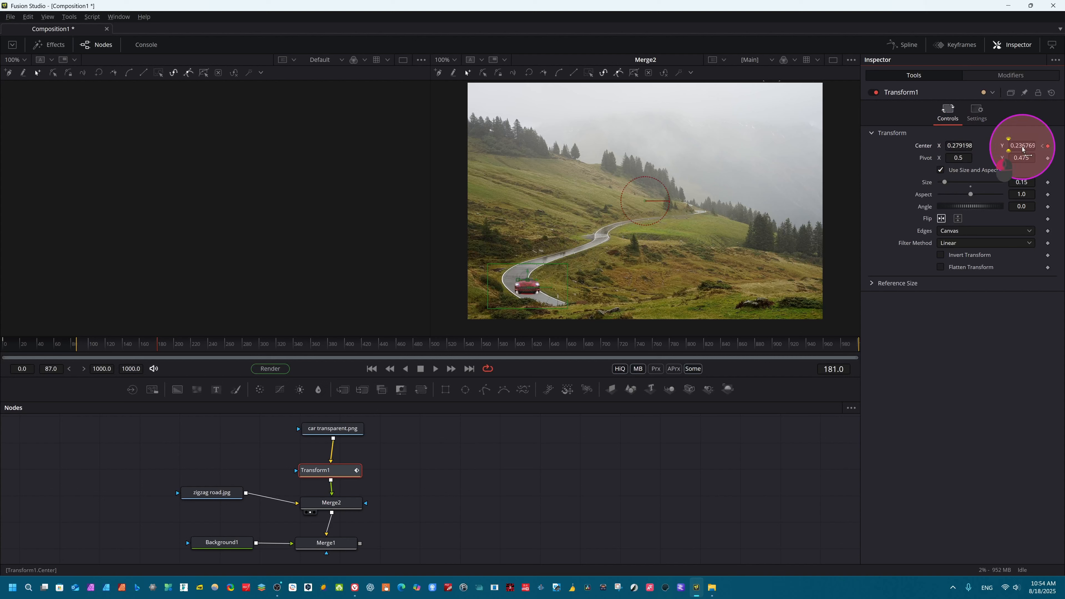
{"action": "left_click_drag", "start_coordinate": [1023, 147], "coordinate": [1026, 148]}
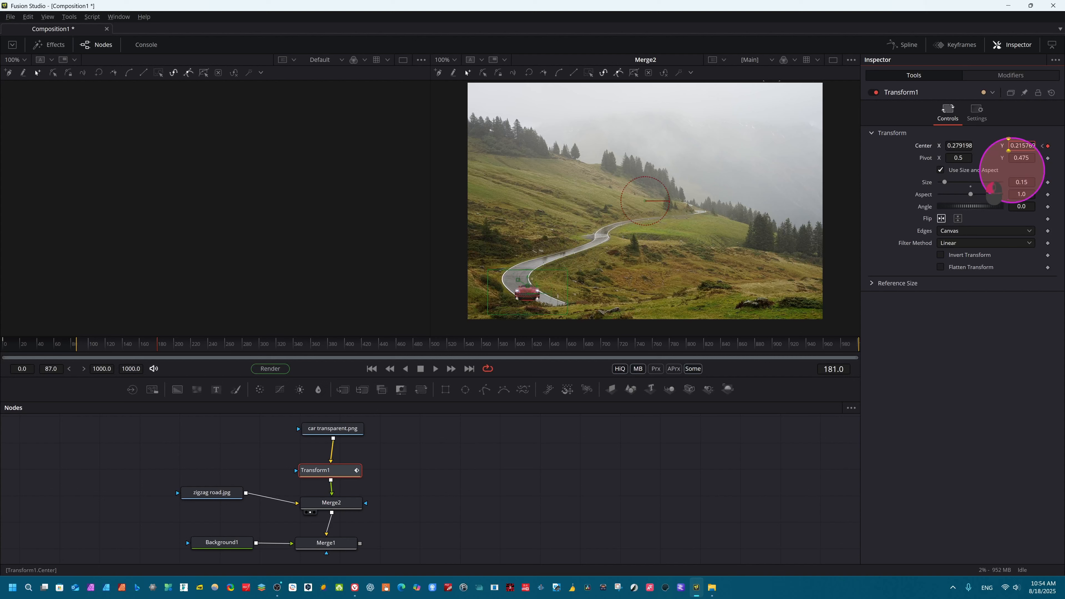
Keyframe the car's Transform1 Pivot at frame 181 with X 0.528 and Y 0.468, and play the animation from frame 0
{"action": "left_click_drag", "start_coordinate": [952, 159], "coordinate": [957, 162]}
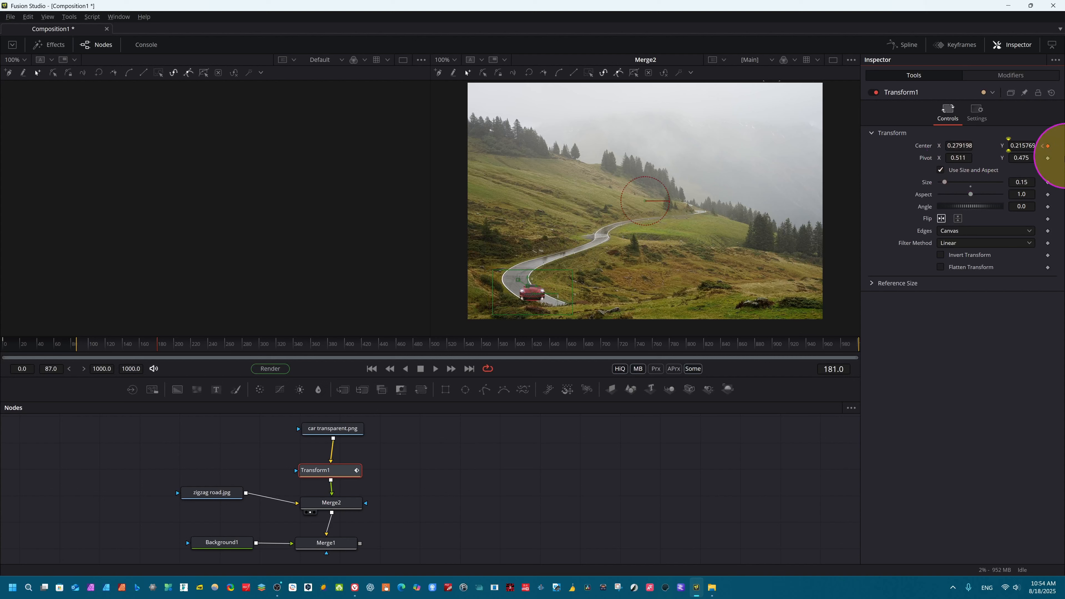
{"action": "left_click", "coordinate": [1048, 158]}
{"action": "left_click", "coordinate": [944, 161]}
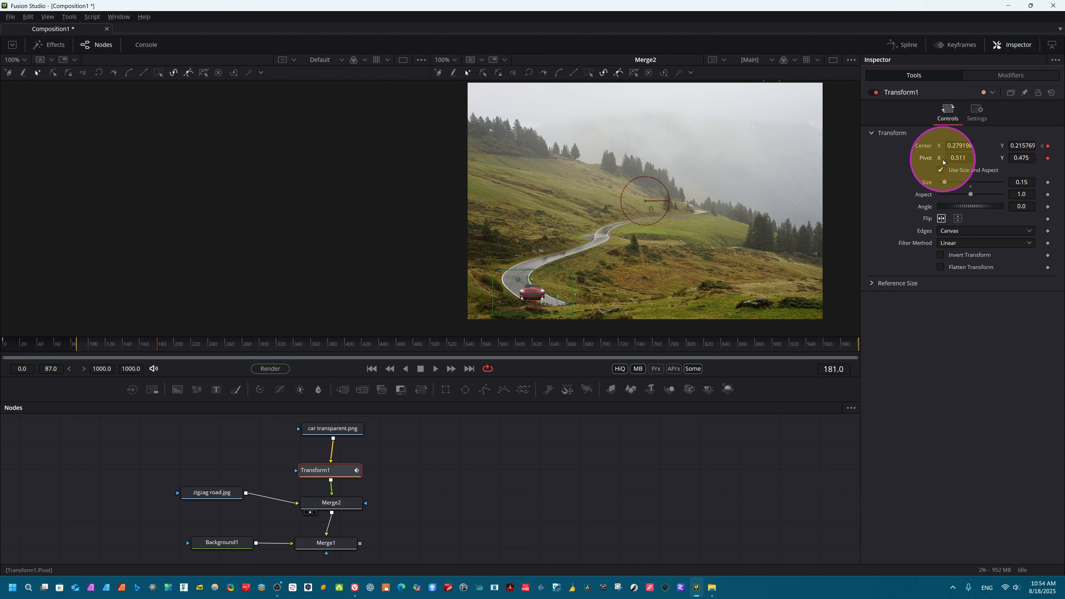
{"action": "left_click", "coordinate": [949, 154]}
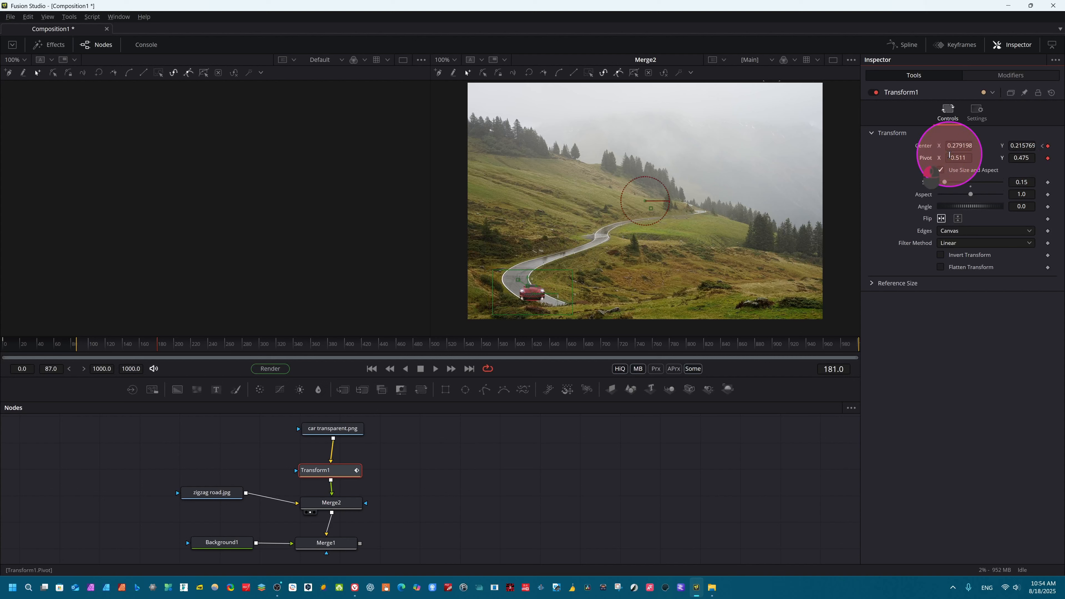
{"action": "left_click", "coordinate": [941, 170]}
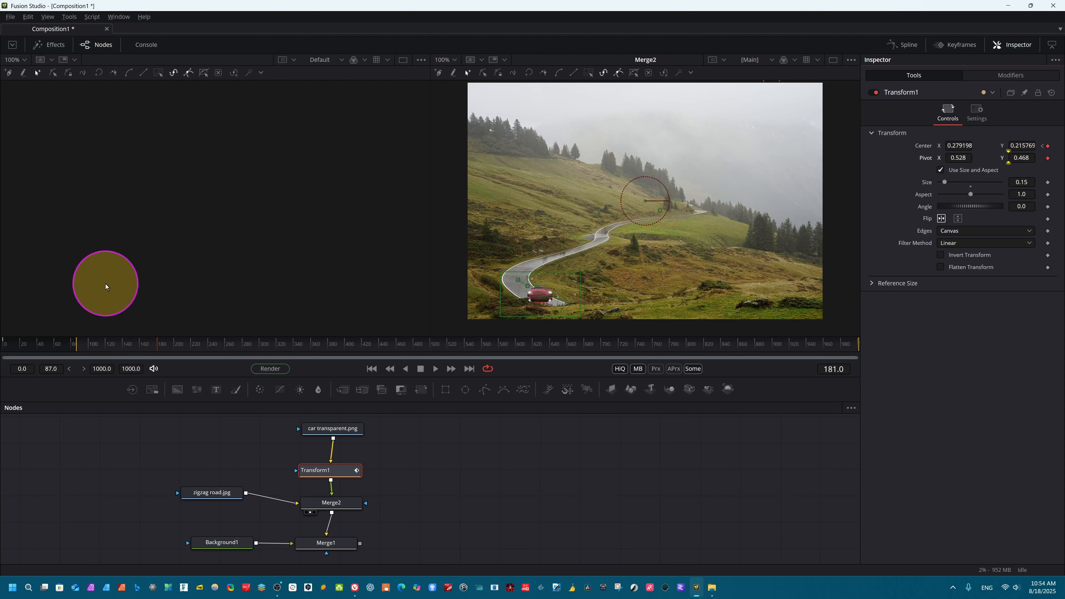
{"action": "left_click", "coordinate": [3, 344]}
{"action": "key", "text": "space"}
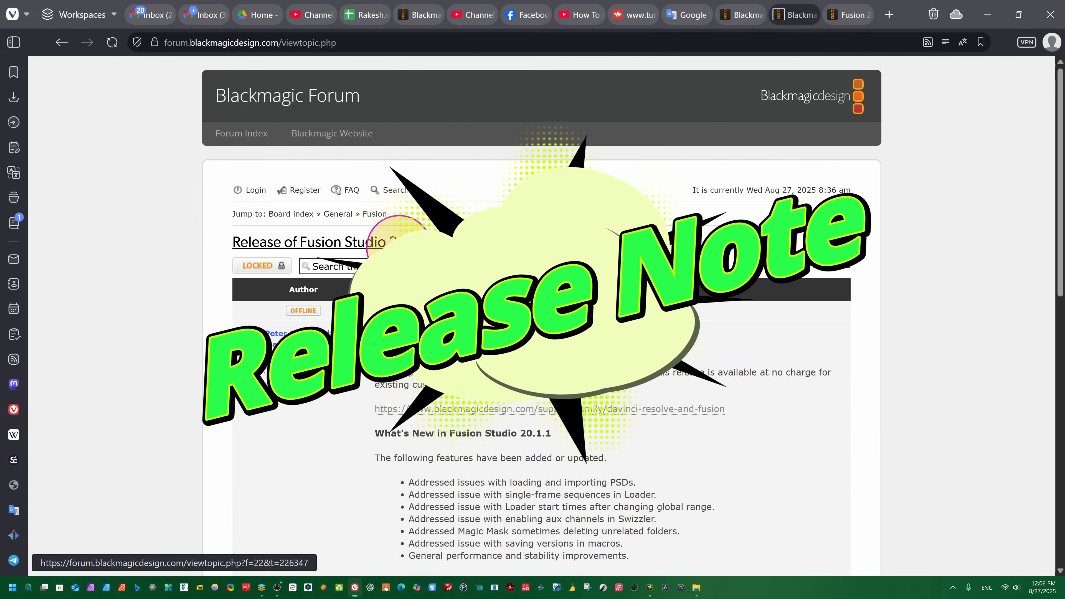
Switch to the web browser and review the Fusion Studio 20.1.1 release post's new features and minimum system requirements for macOS, Windows and Linux
{"action": "scroll", "coordinate": [568, 346], "scroll_direction": "down", "scroll_amount": 1}
{"action": "scroll", "coordinate": [567, 346], "scroll_direction": "up", "scroll_amount": 1}
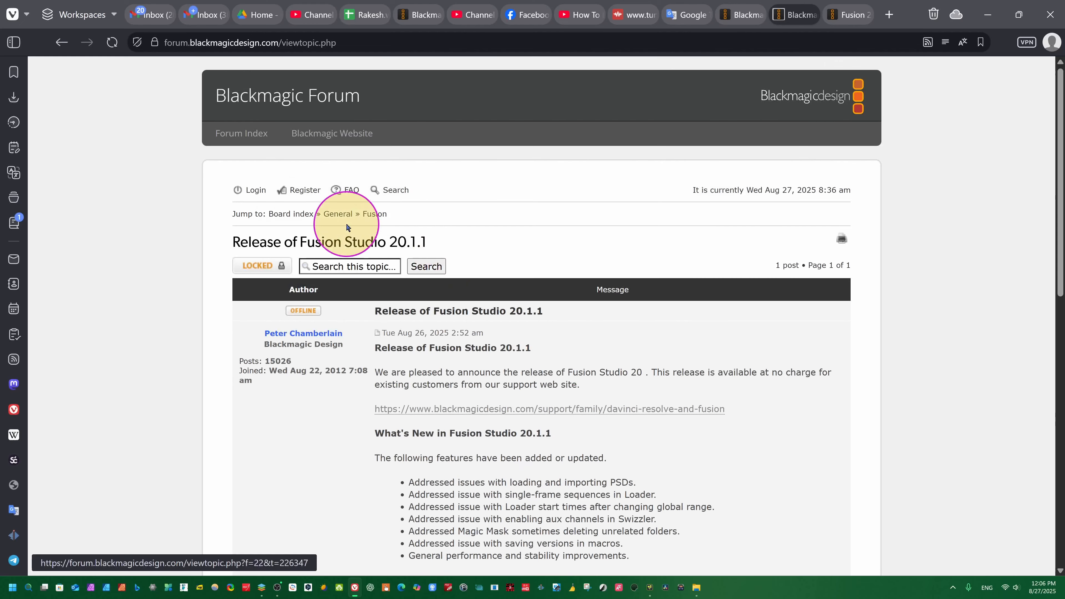
{"action": "scroll", "coordinate": [499, 338], "scroll_direction": "down", "scroll_amount": 5}
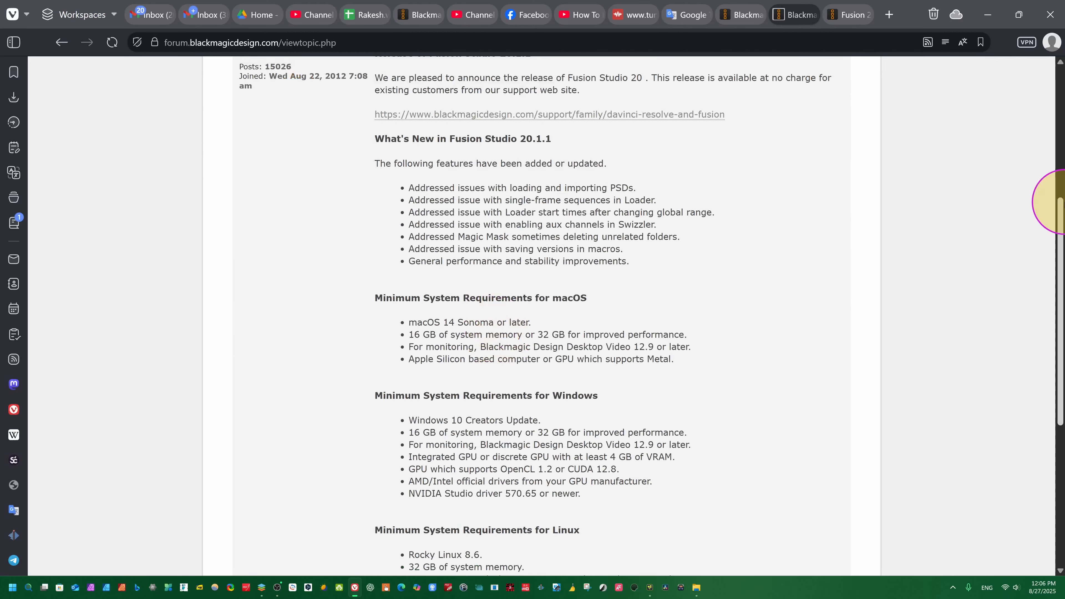
{"action": "left_click_drag", "start_coordinate": [1060, 243], "coordinate": [1056, 191]}
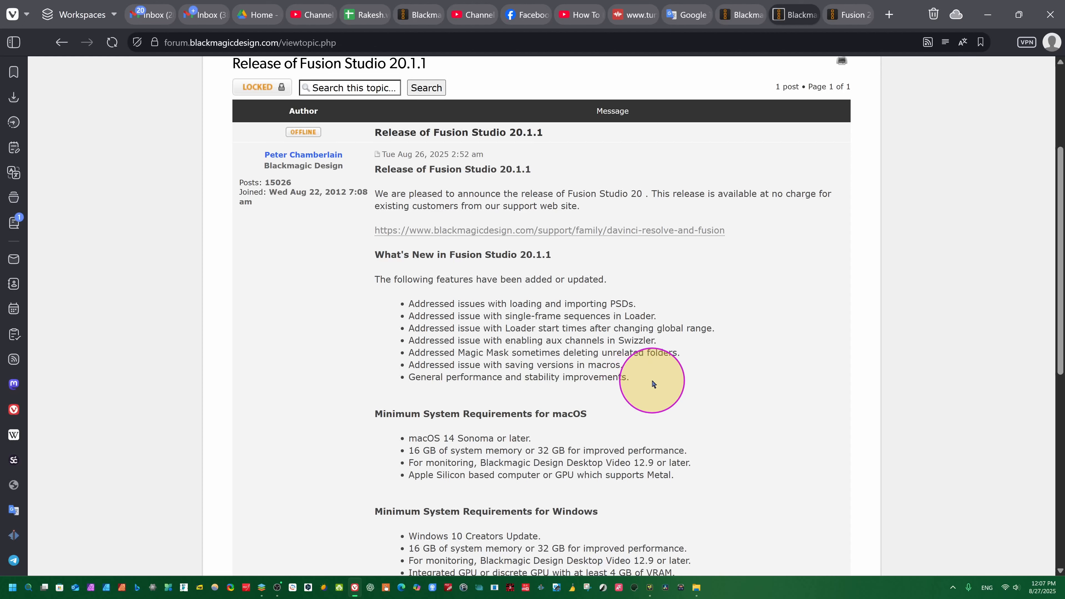
{"action": "scroll", "coordinate": [630, 376], "scroll_direction": "down", "scroll_amount": 1}
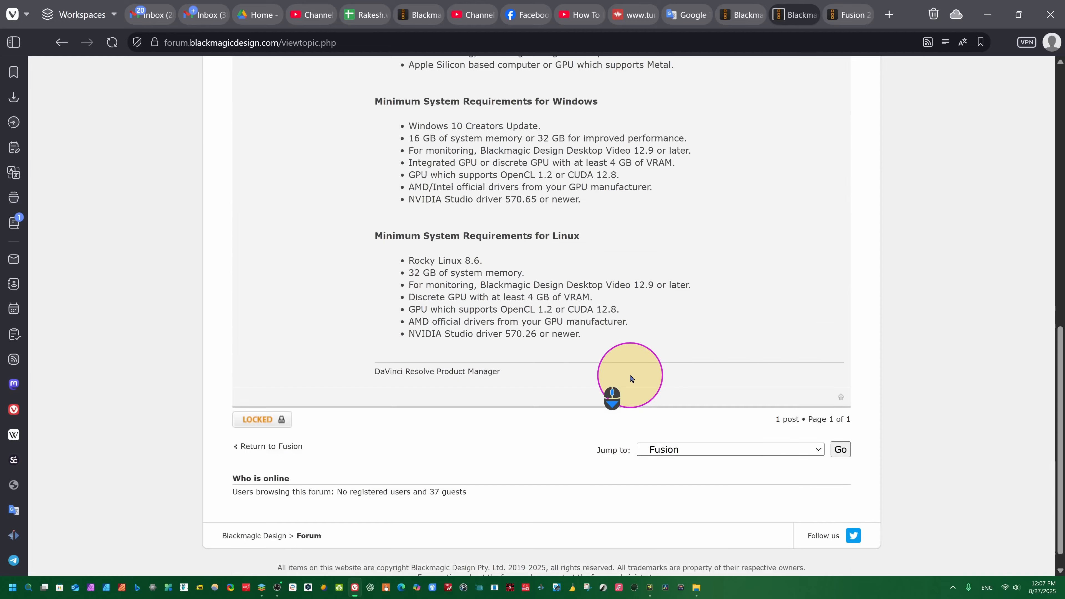
{"action": "scroll", "coordinate": [609, 410], "scroll_direction": "up", "scroll_amount": 5}
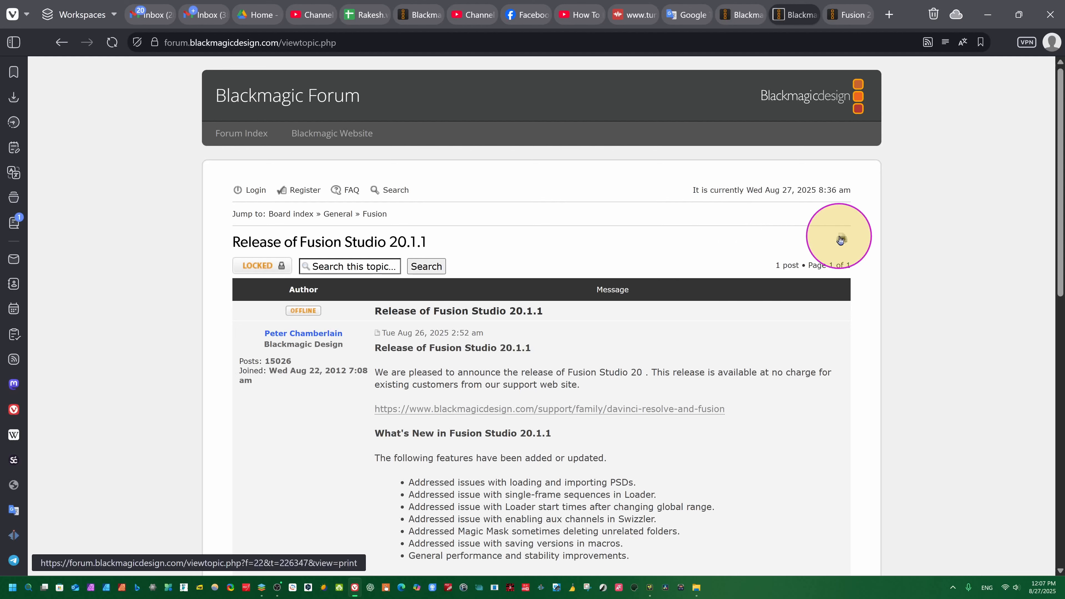
{"action": "scroll", "coordinate": [630, 305], "scroll_direction": "down", "scroll_amount": 5}
{"action": "scroll", "coordinate": [629, 307], "scroll_direction": "down", "scroll_amount": 5}
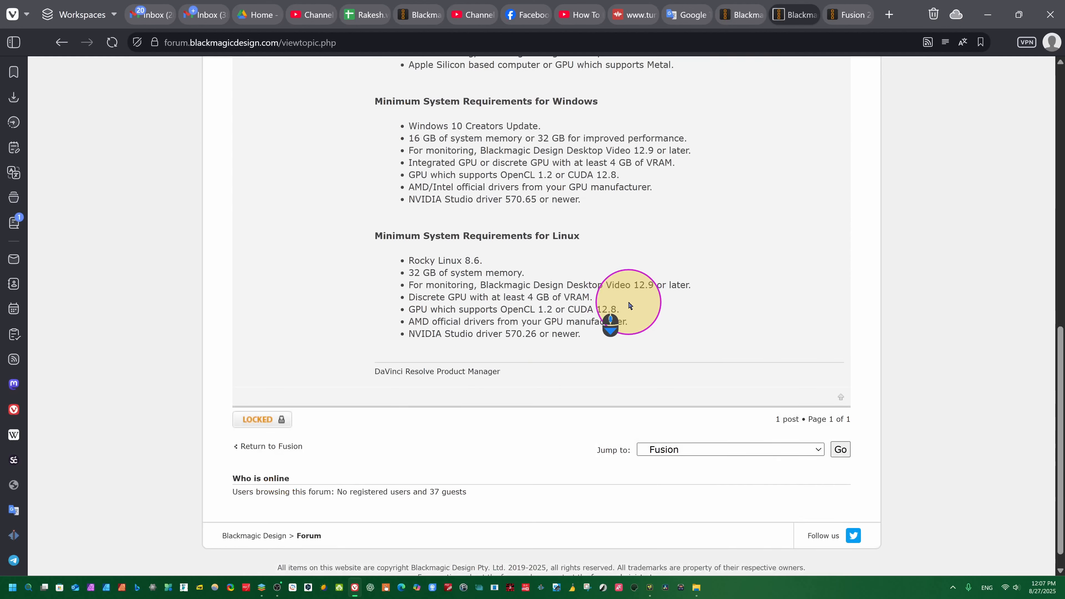
{"action": "scroll", "coordinate": [627, 301], "scroll_direction": "up", "scroll_amount": 10}
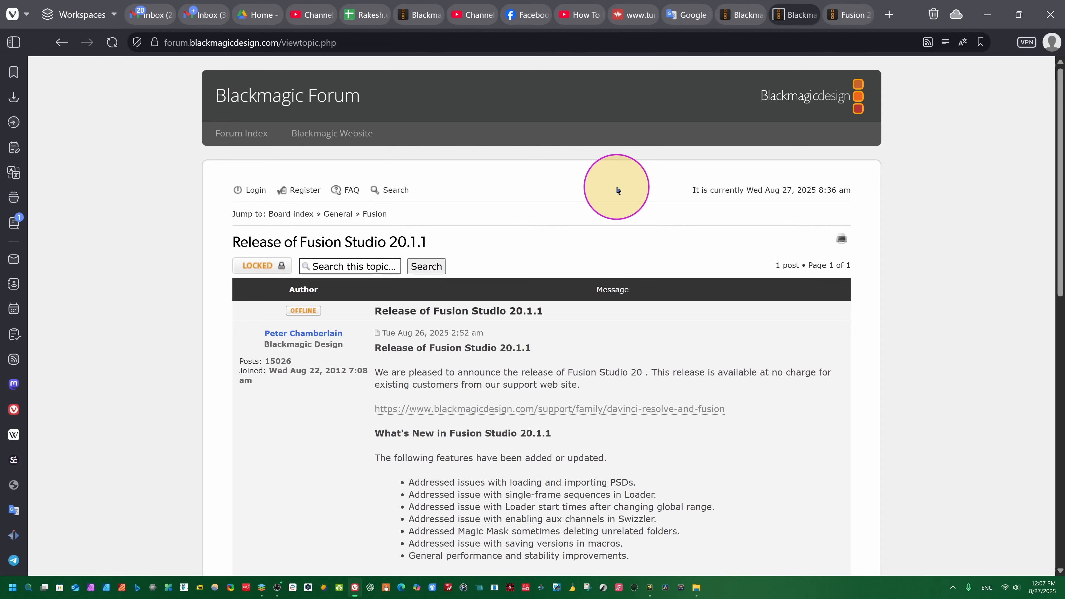